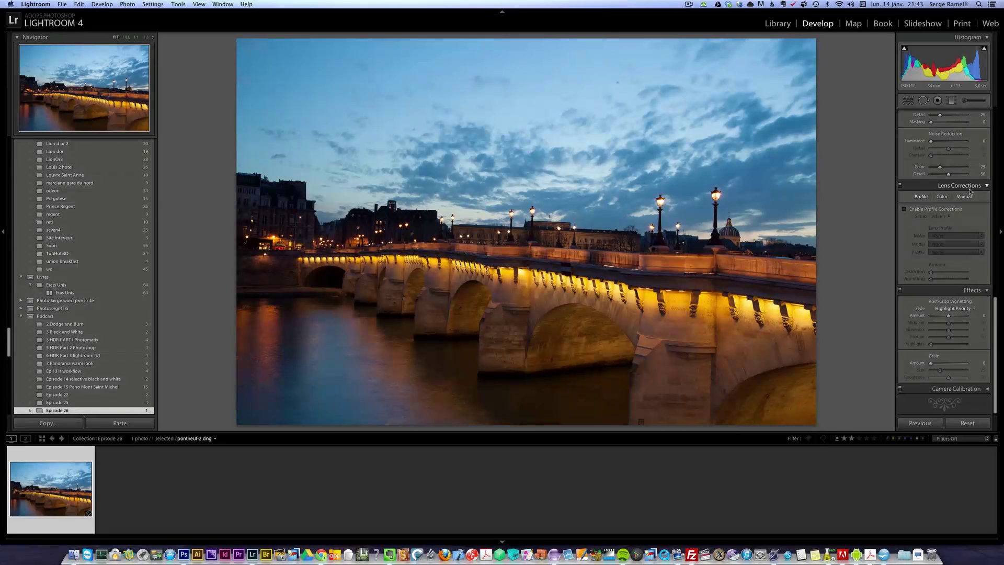
# Set Highlights −100, Shadows +100, Whites +53 and Blacks −29 on the bridge photo.
pyautogui.moveTo(997, 322); pyautogui.dragTo(974, 108)
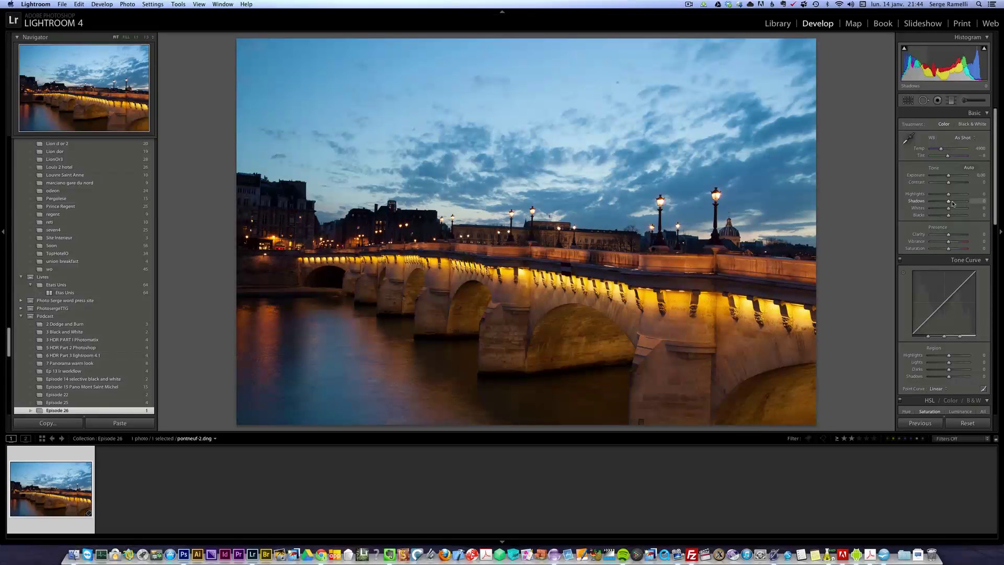
pyautogui.moveTo(953, 203); pyautogui.dragTo(931, 194)
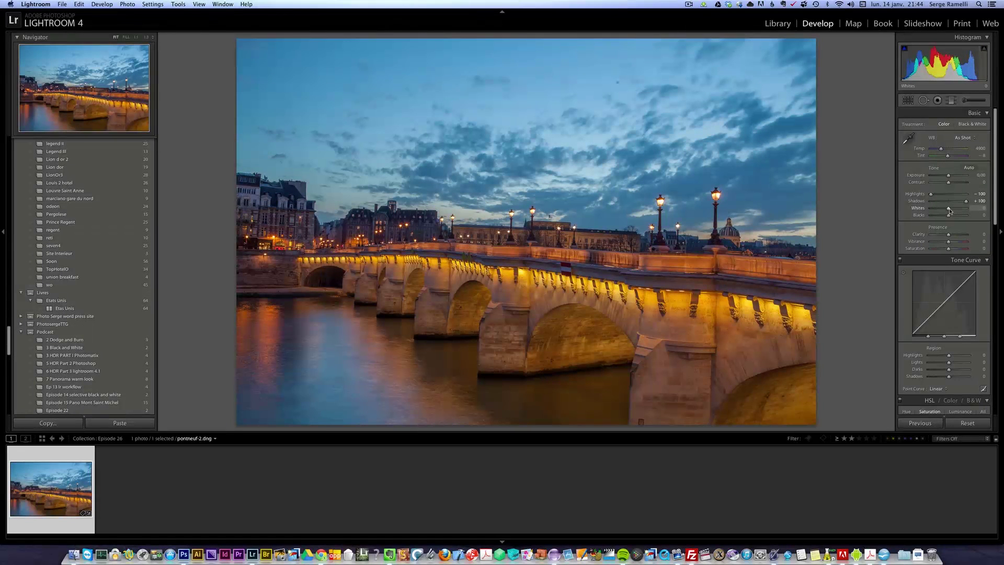
pyautogui.moveTo(949, 211)
pyautogui.mouseDown()
pyautogui.moveTo(960, 211)
pyautogui.moveTo(945, 217)
pyautogui.mouseUp()
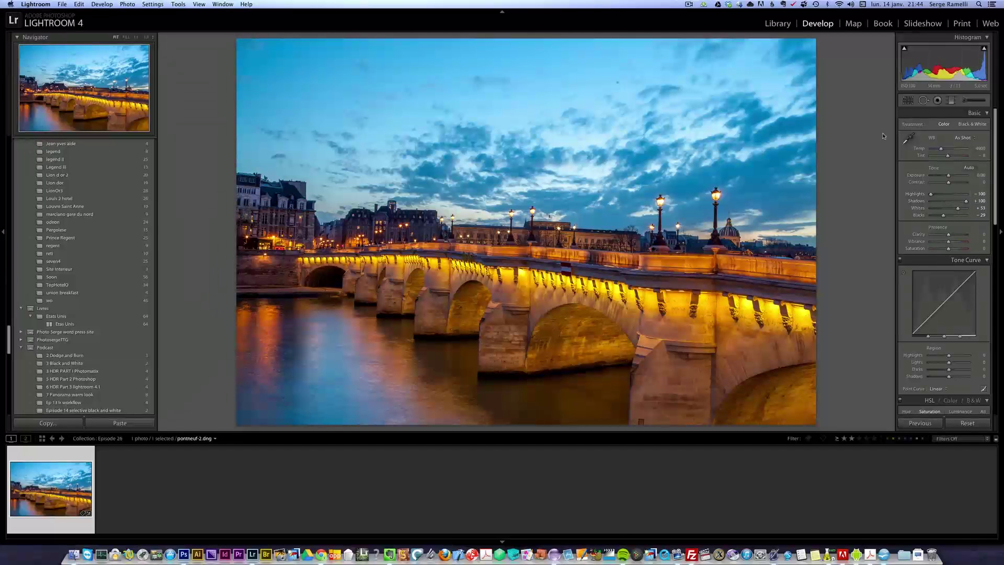
# Straighten the photo along the roofline (about −2.67°), trim the top edge and apply the crop.
pyautogui.click(909, 101)
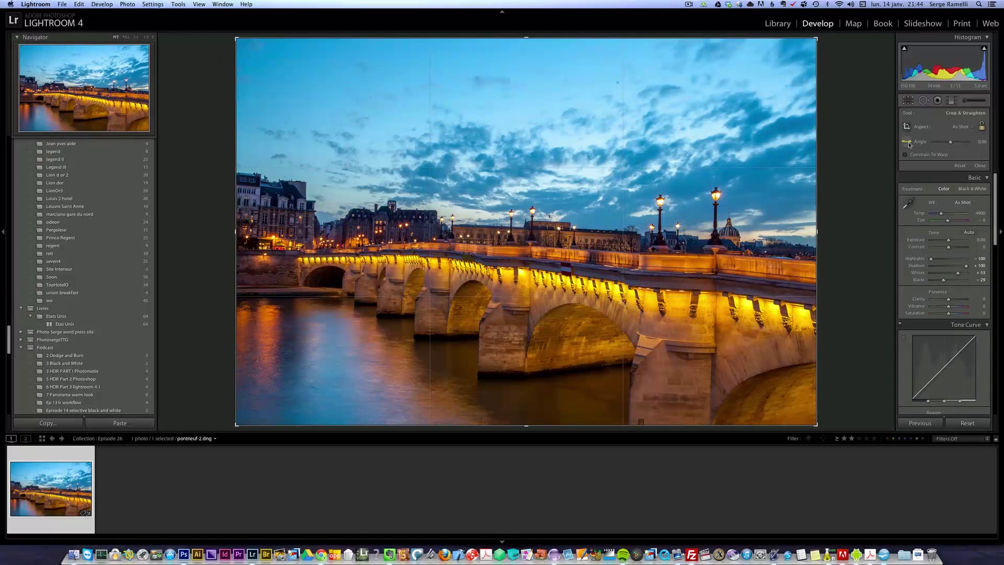
pyautogui.moveTo(455, 225); pyautogui.dragTo(699, 236)
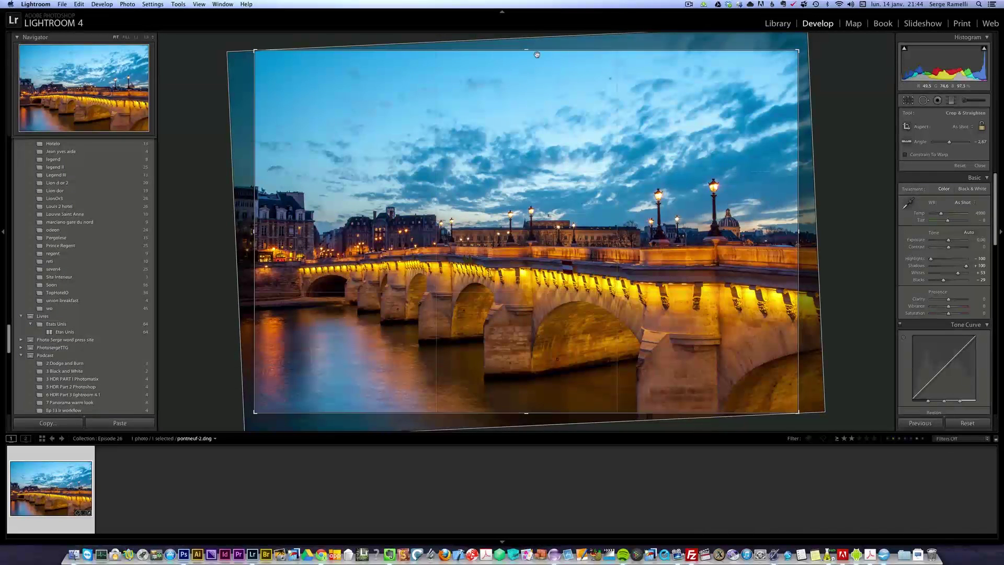
pyautogui.moveTo(526, 51); pyautogui.dragTo(528, 62)
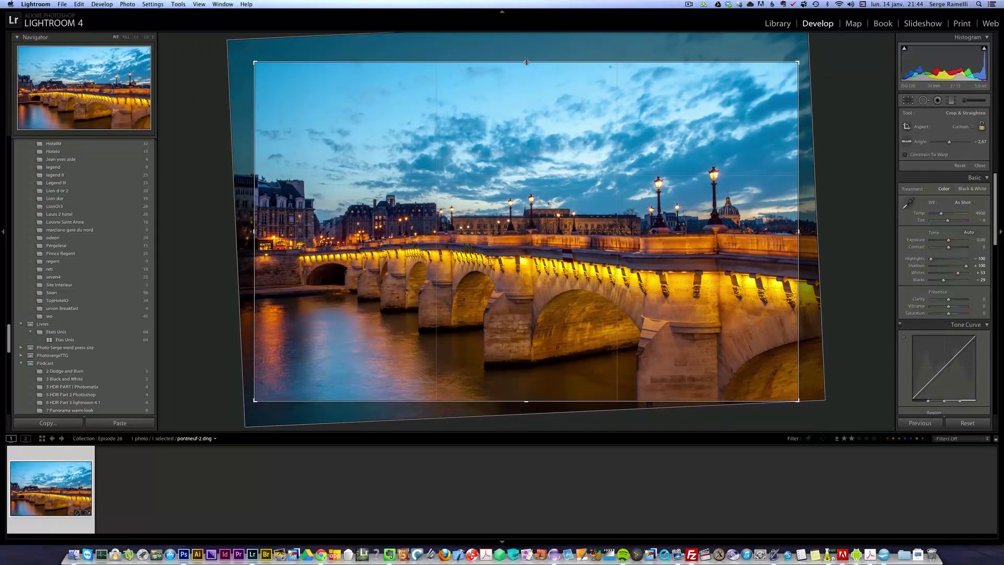
pyautogui.press('Return')
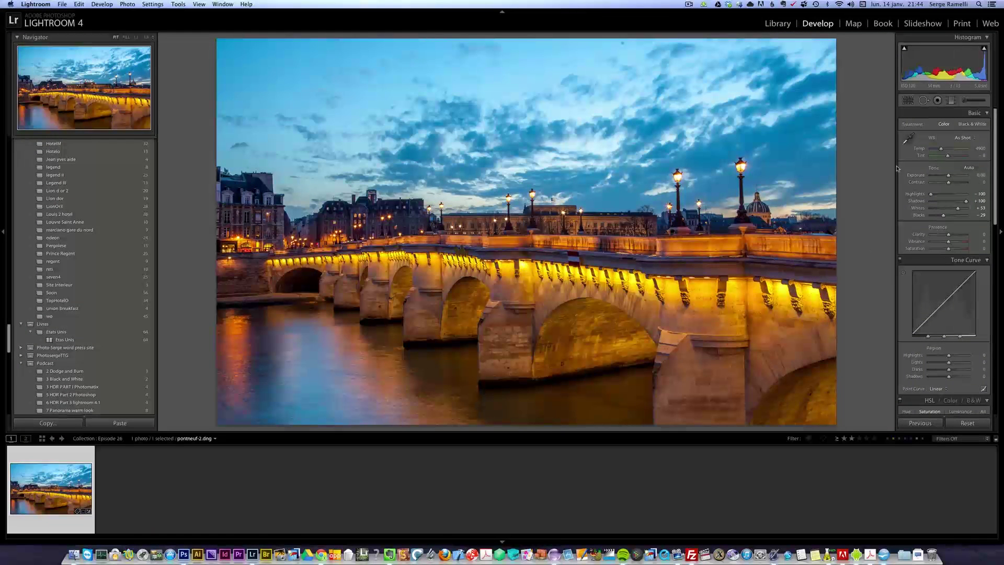
# Apply the Shade white balance preset, then ease Temp down to 6889.
pyautogui.click(963, 138)
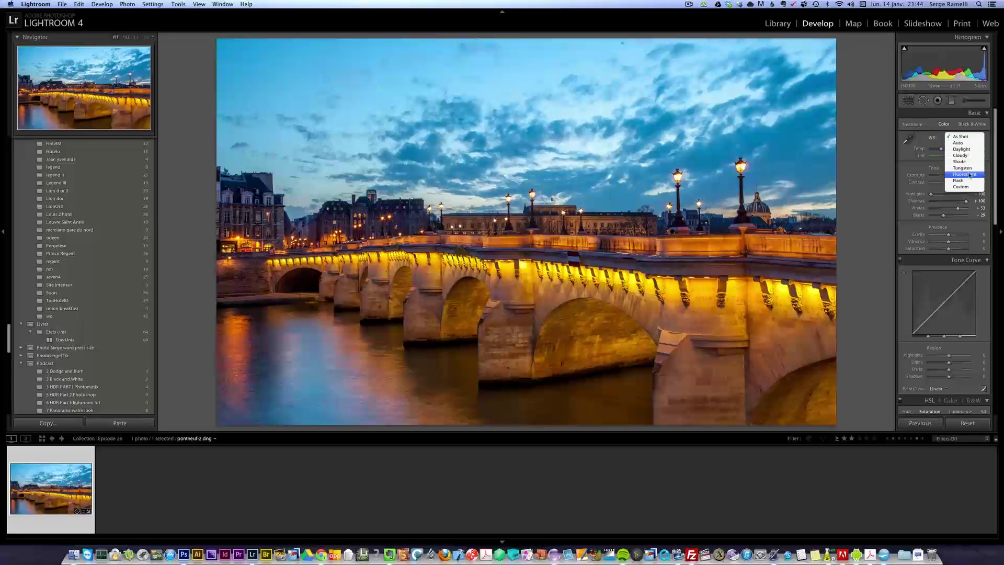
pyautogui.click(972, 162)
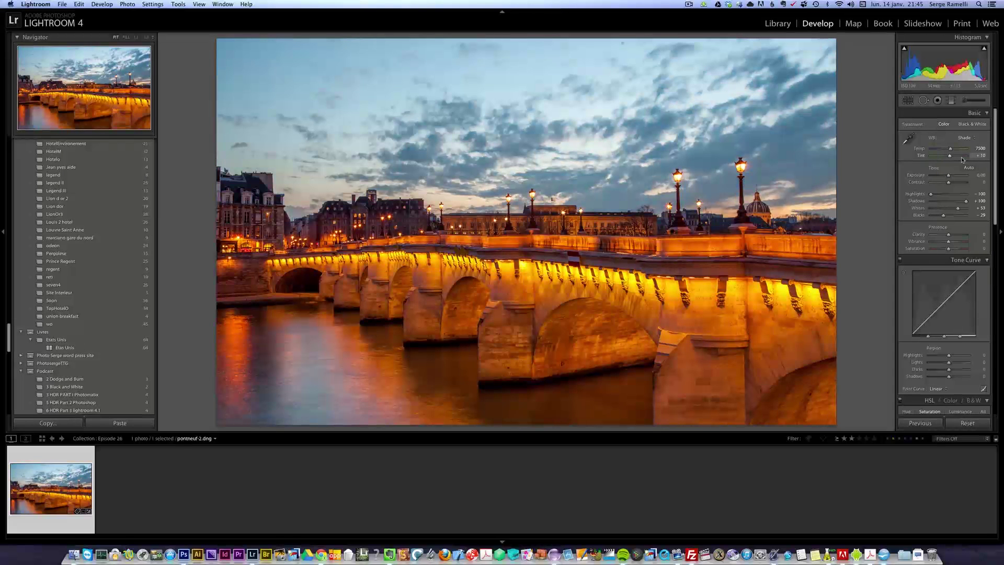
pyautogui.moveTo(951, 158); pyautogui.dragTo(951, 157)
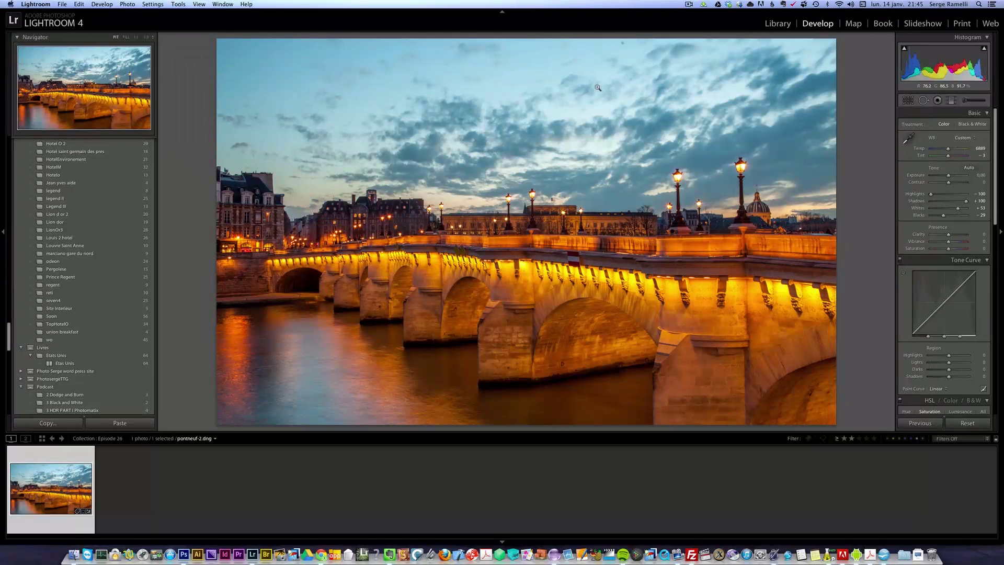
# Add a graduated filter over the sky with Exposure −0.24 and a bluer temperature.
pyautogui.click(952, 101)
pyautogui.moveTo(581, 121); pyautogui.dragTo(582, 226)
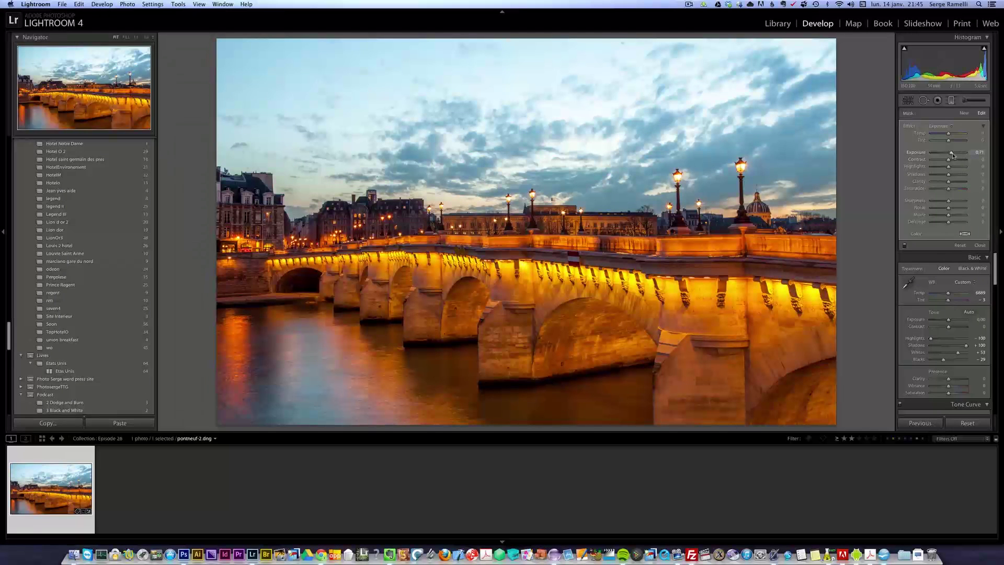
pyautogui.moveTo(949, 155); pyautogui.dragTo(951, 154)
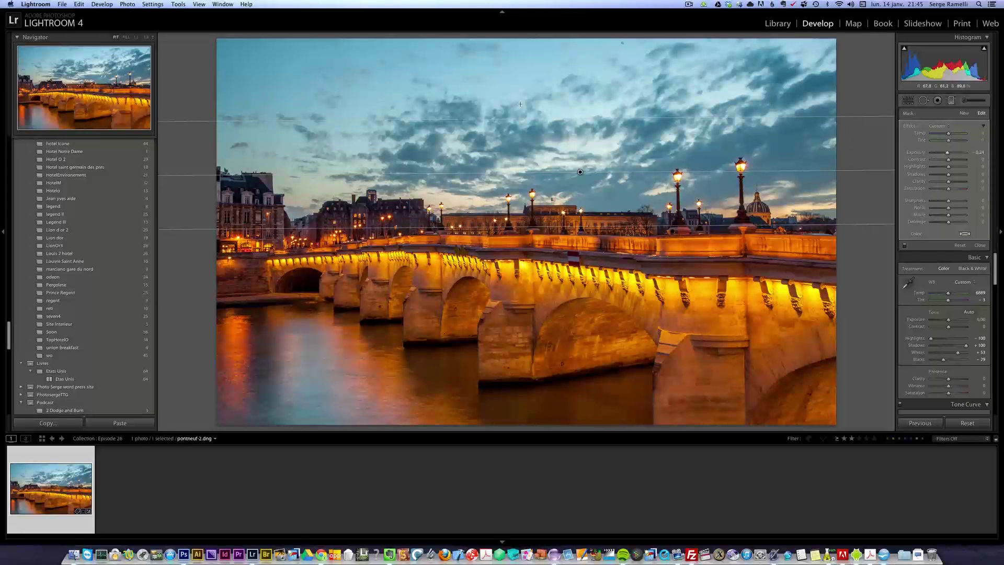
pyautogui.moveTo(948, 134); pyautogui.dragTo(943, 133)
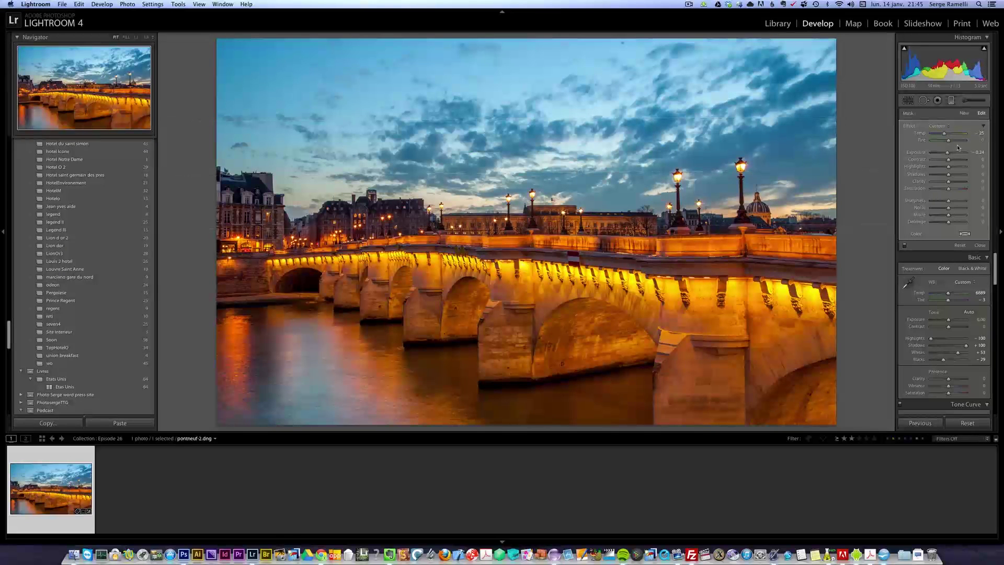
pyautogui.click(979, 245)
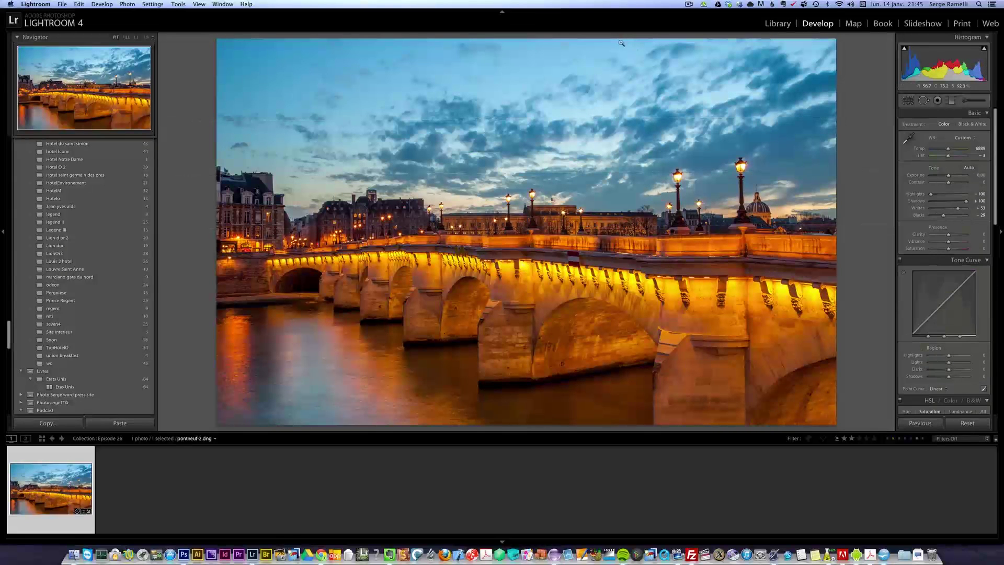
# Heal a spot at the top of the sky with Spot Removal.
pyautogui.click(923, 101)
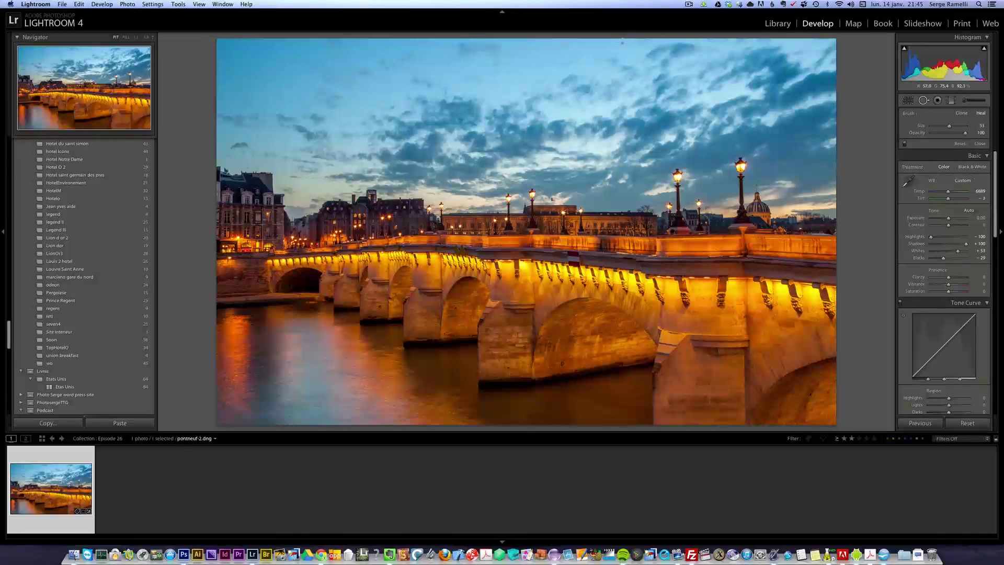
pyautogui.click(621, 44)
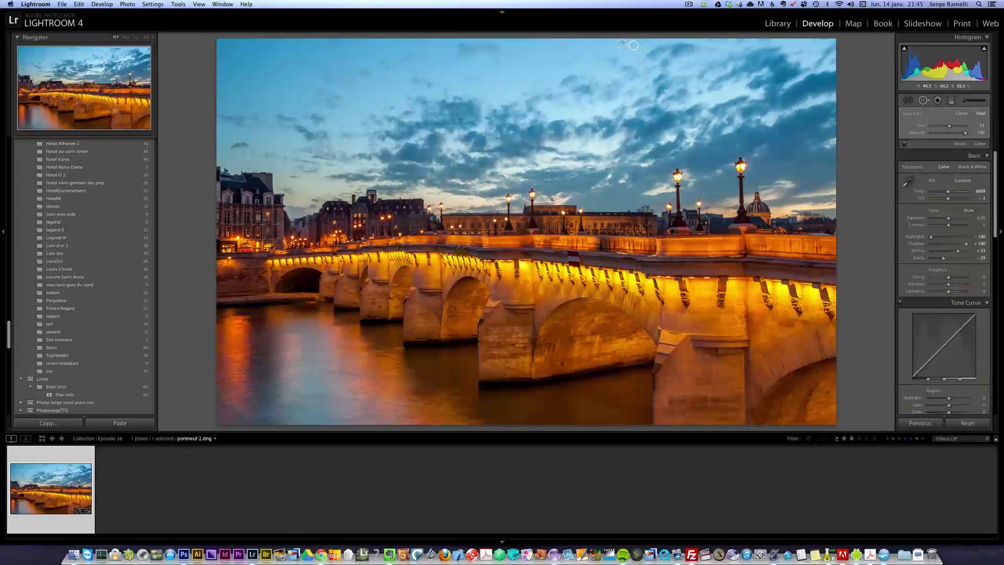
pyautogui.click(980, 143)
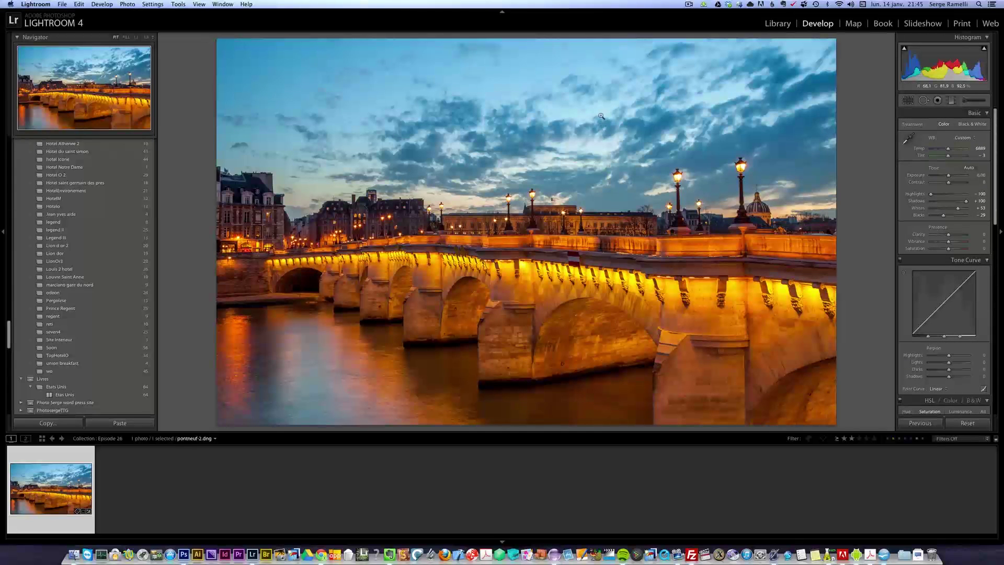
# Raise Clarity to +44 and lift Exposure slightly to about +0.35.
pyautogui.click(959, 235)
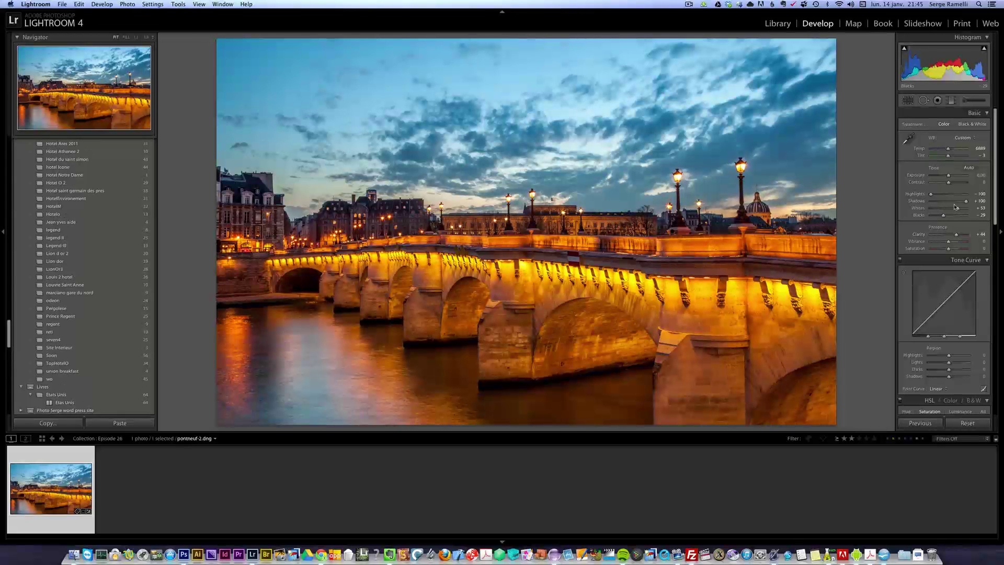
pyautogui.moveTo(947, 176); pyautogui.dragTo(952, 185)
pyautogui.scroll(-1, 995, 214)
pyautogui.scroll(-10, 995, 214)
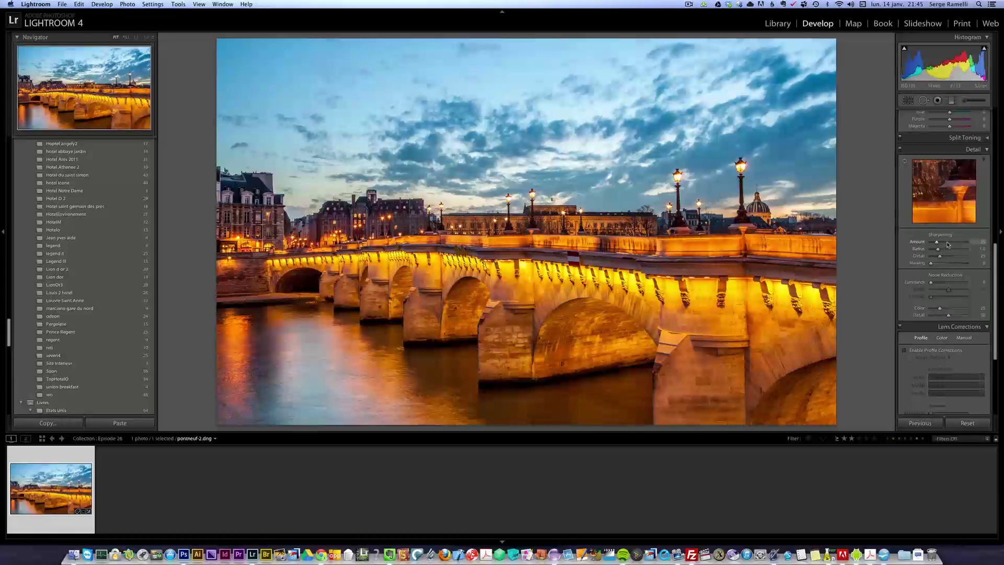
# Apply luminance noise reduction 10, enable lens profile corrections and add a −18 vignette.
pyautogui.click(935, 282)
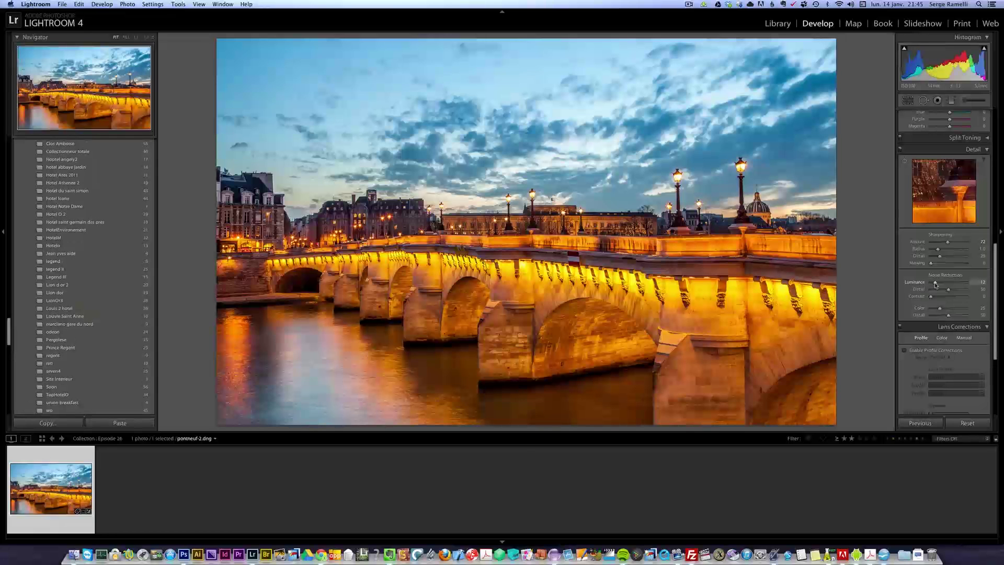
pyautogui.moveTo(936, 282); pyautogui.dragTo(934, 282)
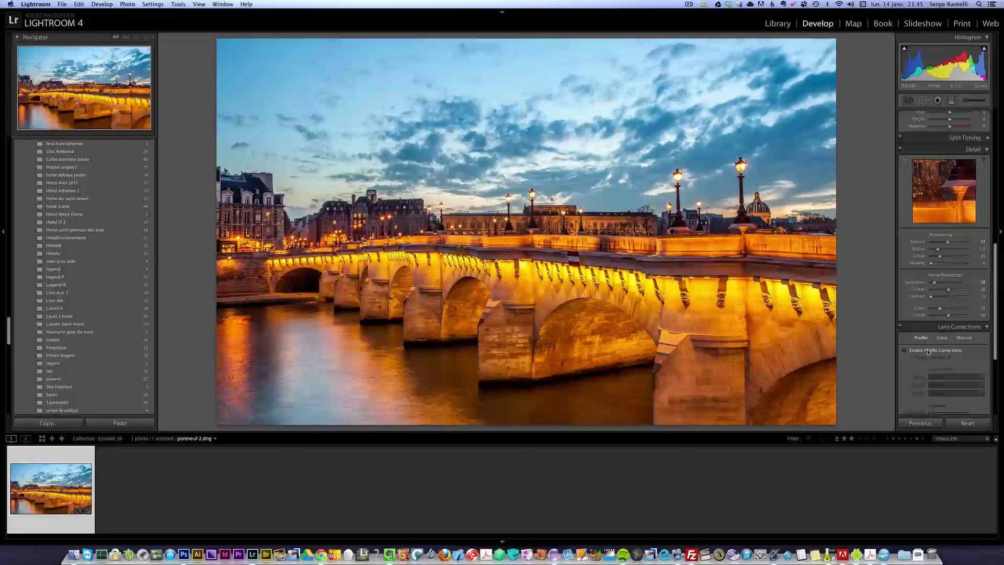
pyautogui.click(944, 351)
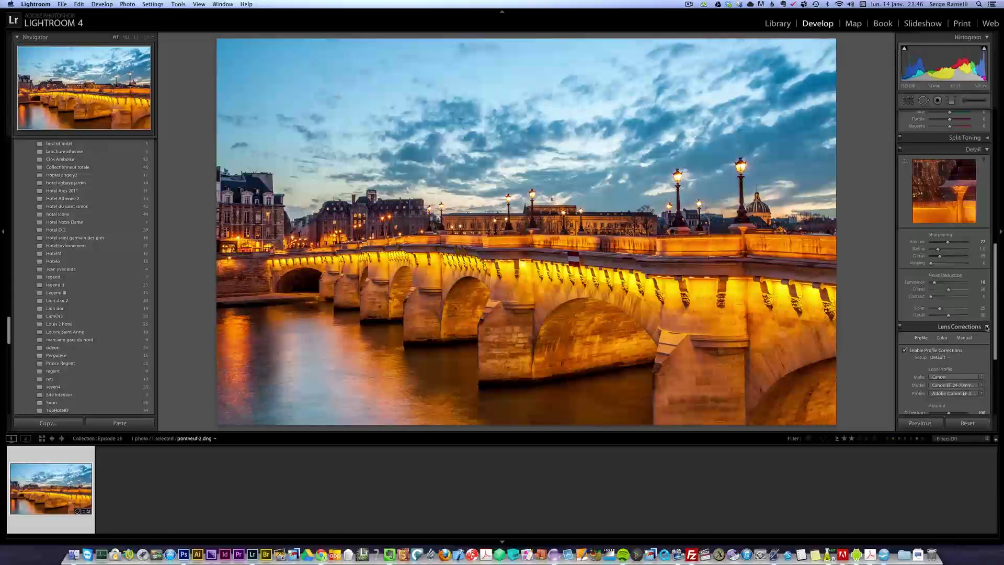
pyautogui.scroll(-5, 995, 327)
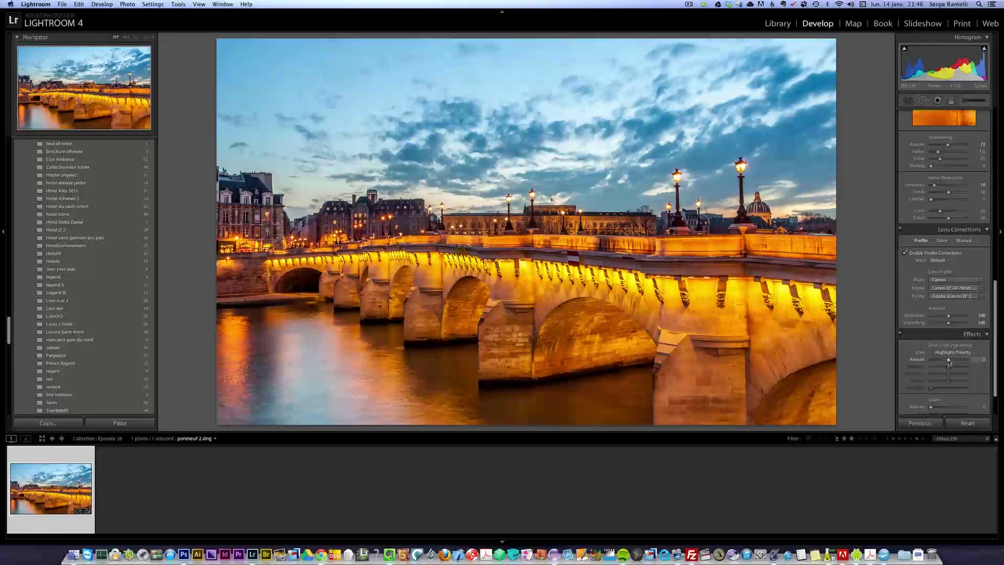
pyautogui.moveTo(949, 360); pyautogui.dragTo(946, 362)
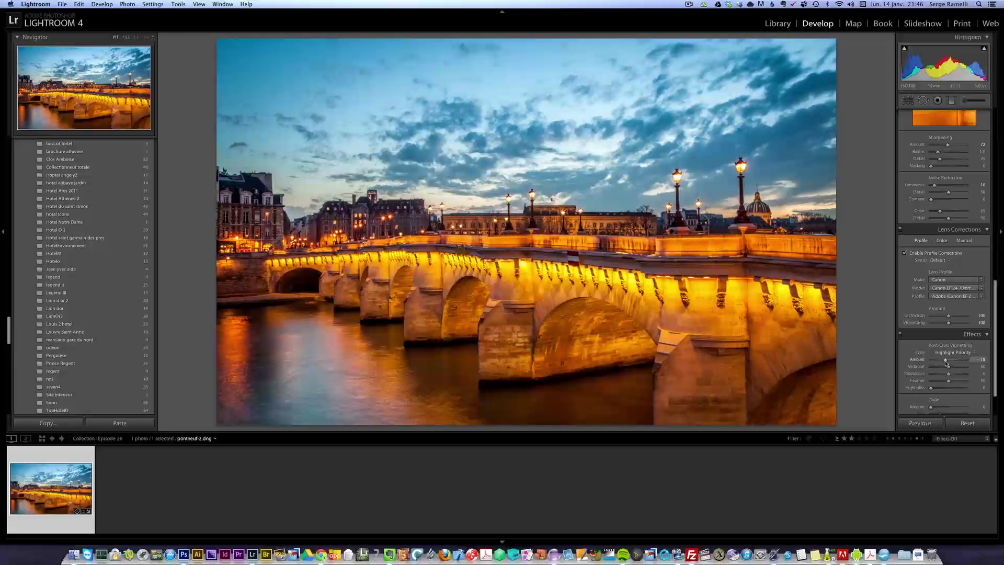
pyautogui.moveTo(946, 362); pyautogui.dragTo(947, 362)
# Switch the camera calibration profile to Camera Neutral and boost Contrast to +36.
pyautogui.scroll(-1, 995, 346)
pyautogui.scroll(-3, 996, 346)
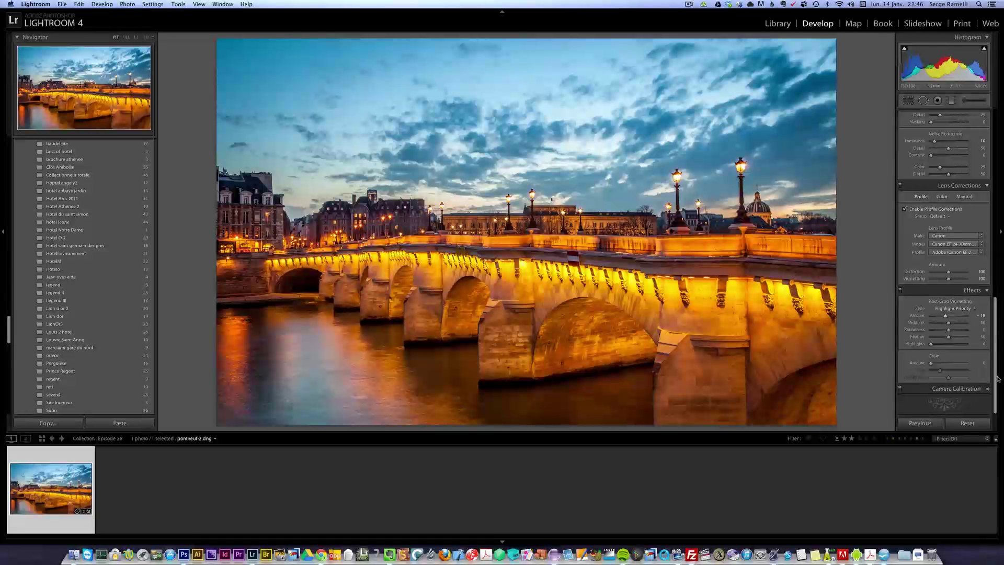
pyautogui.scroll(-3, 994, 376)
pyautogui.scroll(-1, 994, 376)
pyautogui.click(955, 291)
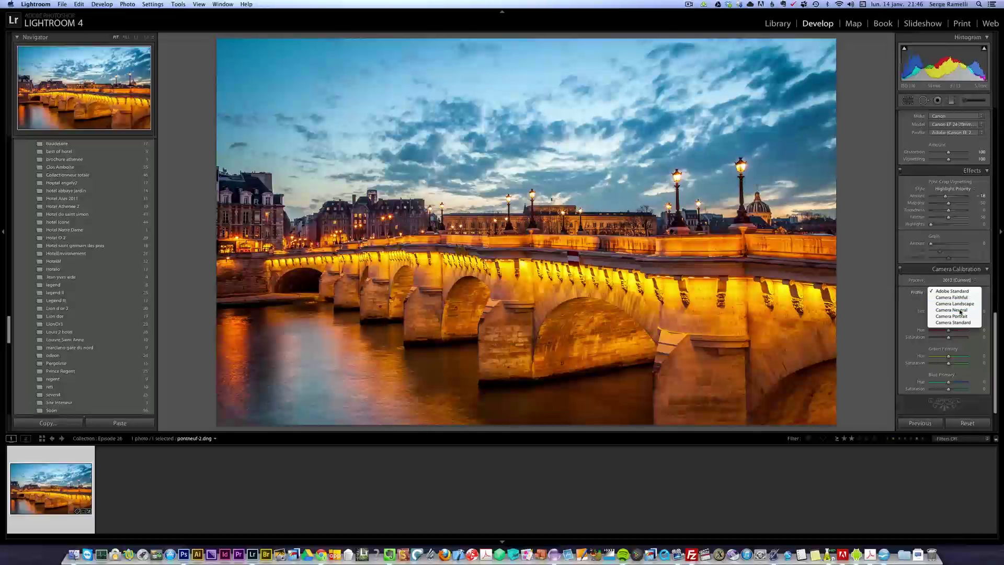
pyautogui.click(960, 310)
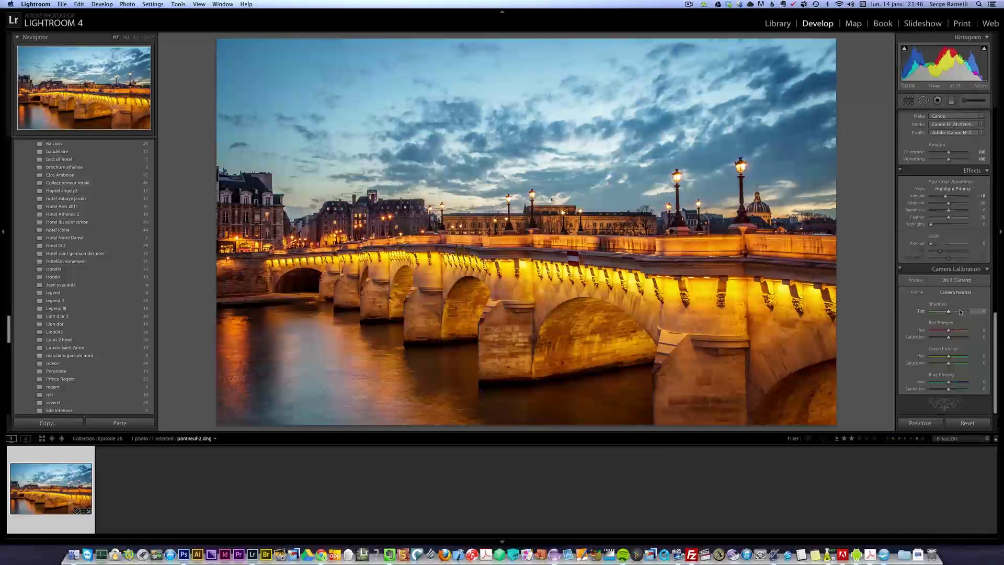
pyautogui.scroll(15, 965, 323)
pyautogui.click(955, 183)
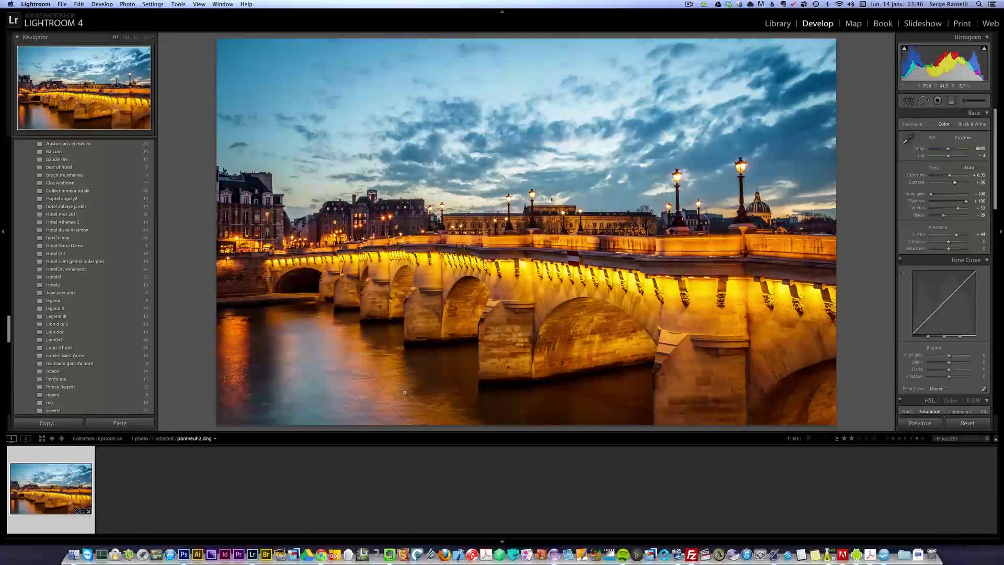
# Show before and after side by side, zoom in on the bridge, then fit both views.
pyautogui.press('t')
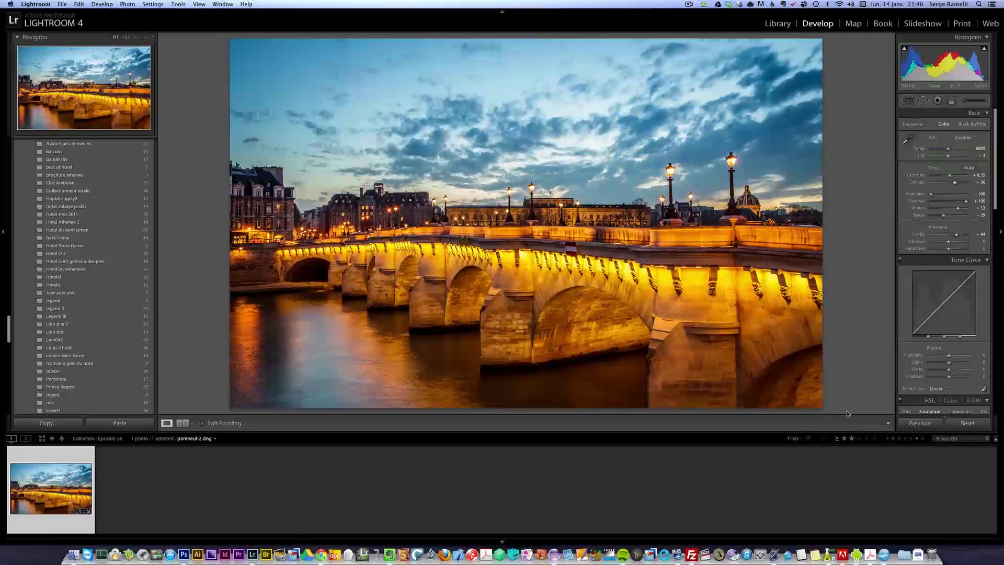
pyautogui.click(183, 423)
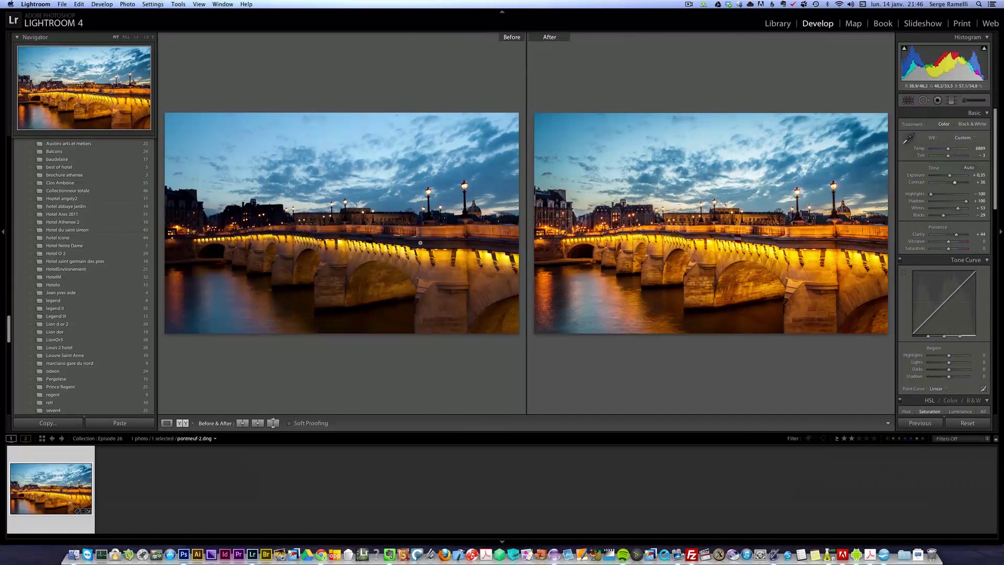
pyautogui.click(460, 228)
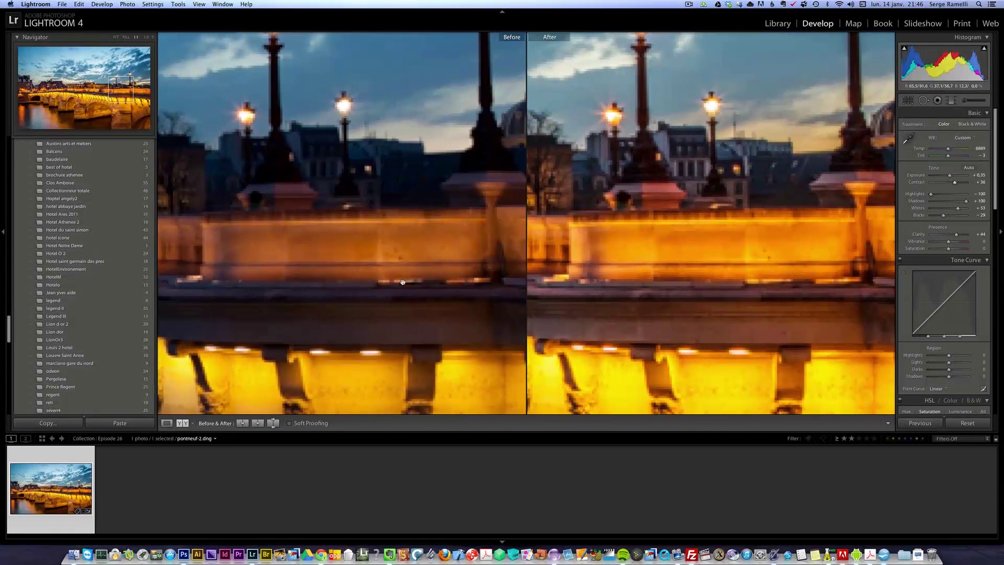
pyautogui.scroll(-5, 460, 229)
pyautogui.scroll(-3, 479, 221)
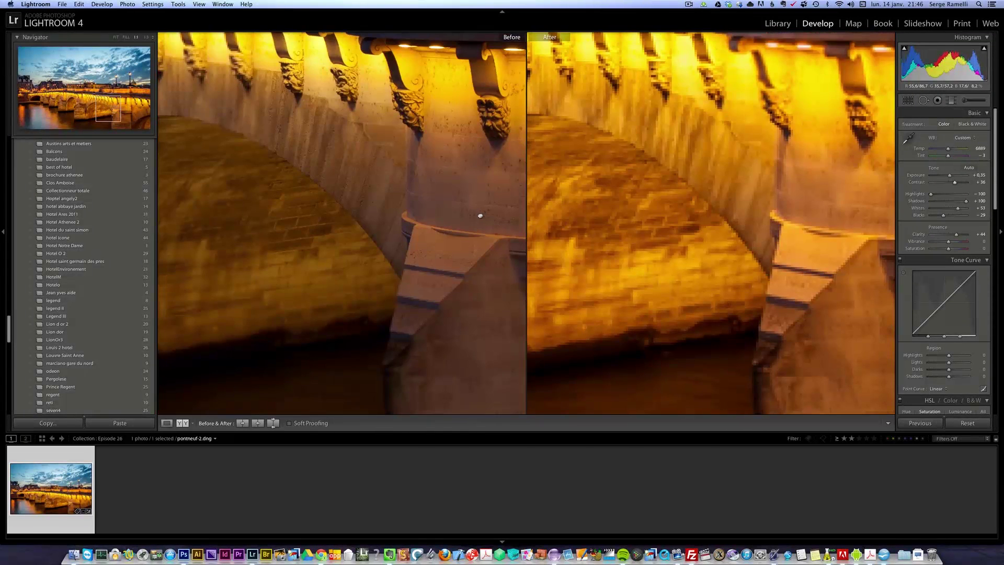
pyautogui.click(759, 199)
# Hide the toolbar and zoom to 1:1 on the lamps and building facade.
pyautogui.press('t')
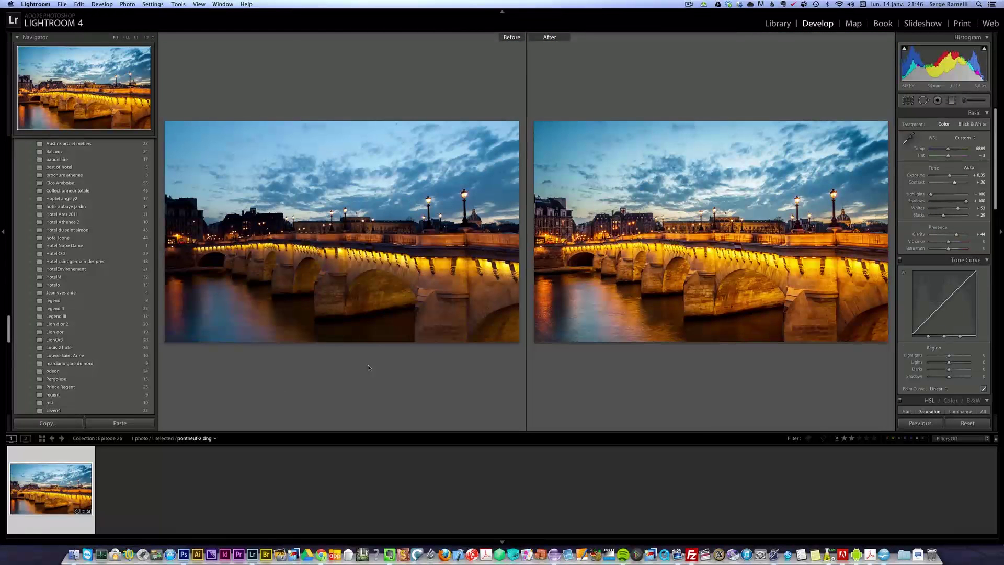
pyautogui.press('t')
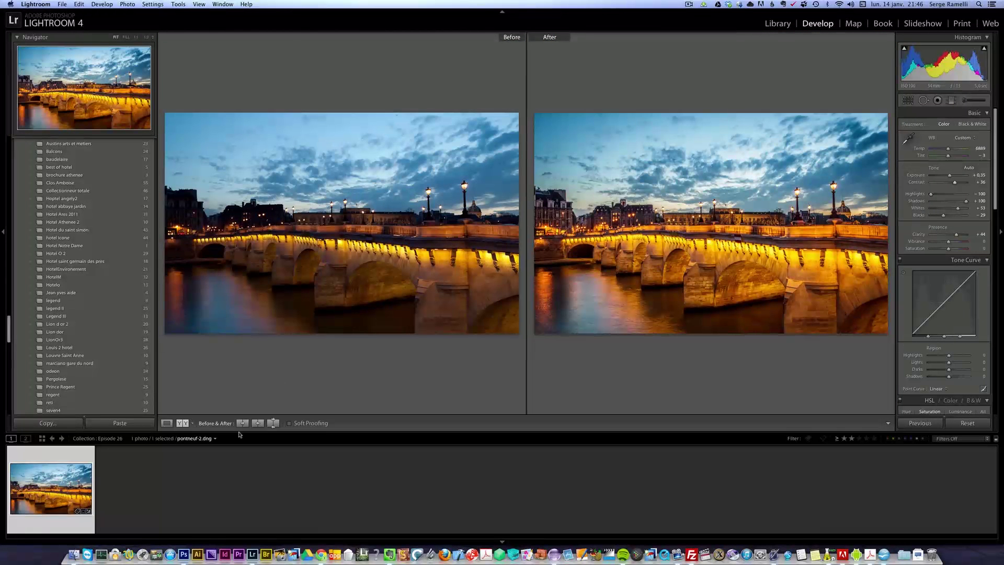
pyautogui.press('t')
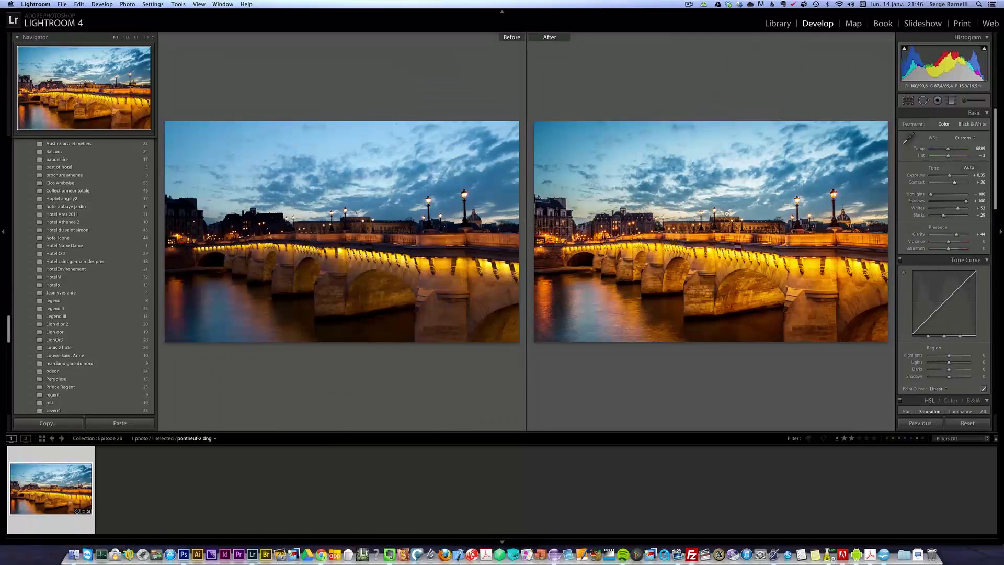
pyautogui.click(724, 212)
# Go to the Library and show pontneuf-2.dng alone in Loupe view, zoomed to fit.
pyautogui.click(644, 267)
pyautogui.press('g')
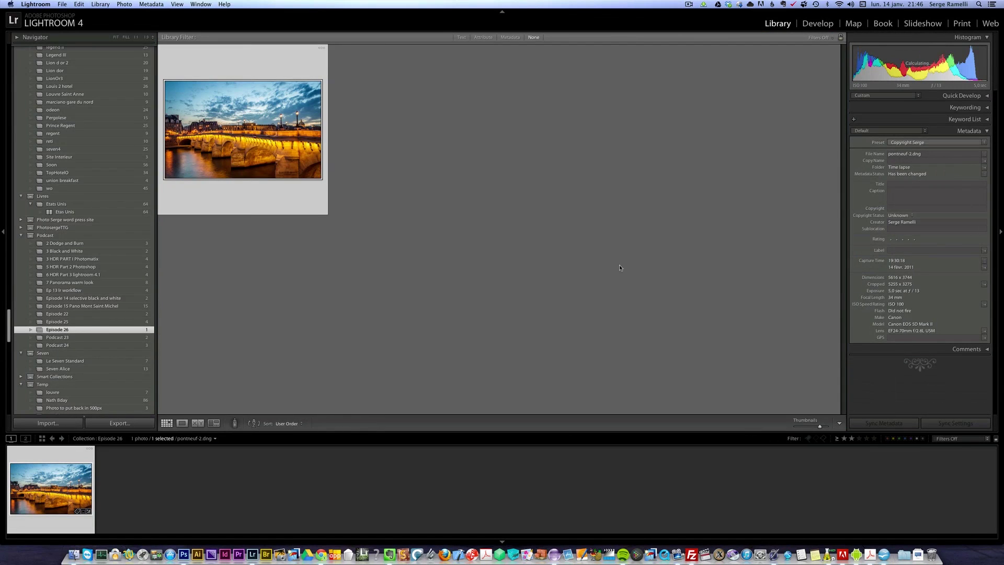
pyautogui.press('z')
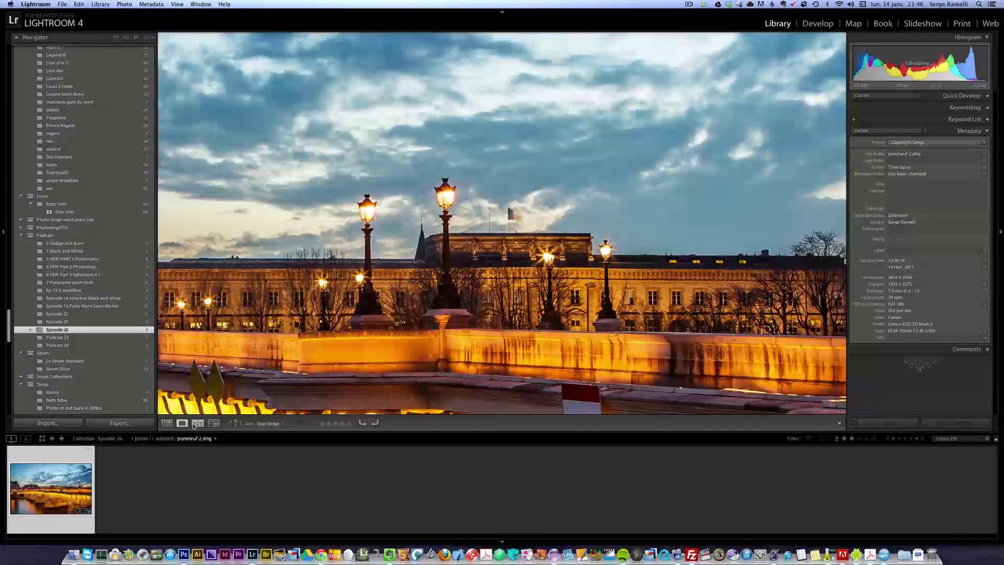
pyautogui.click(166, 423)
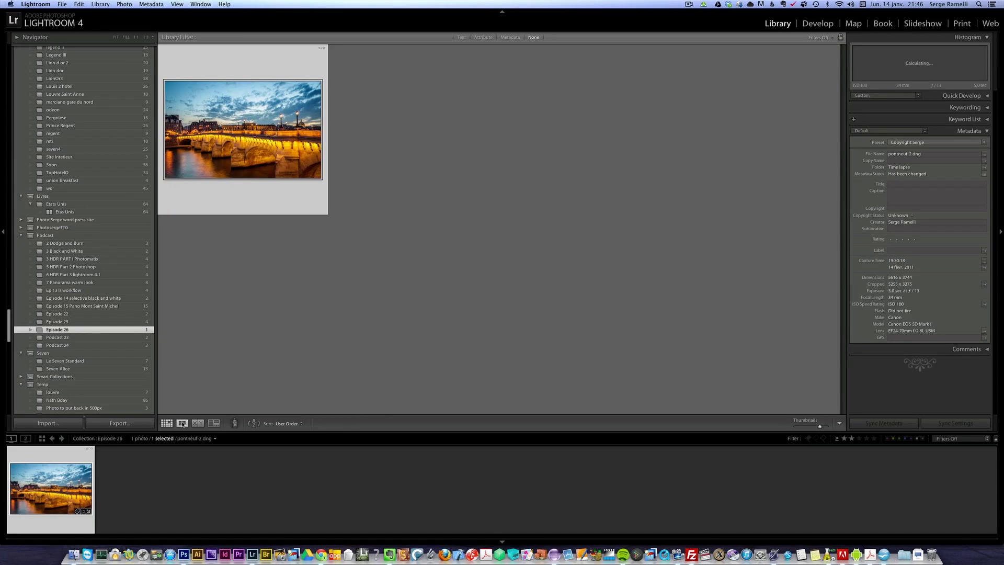
pyautogui.click(182, 423)
pyautogui.click(428, 348)
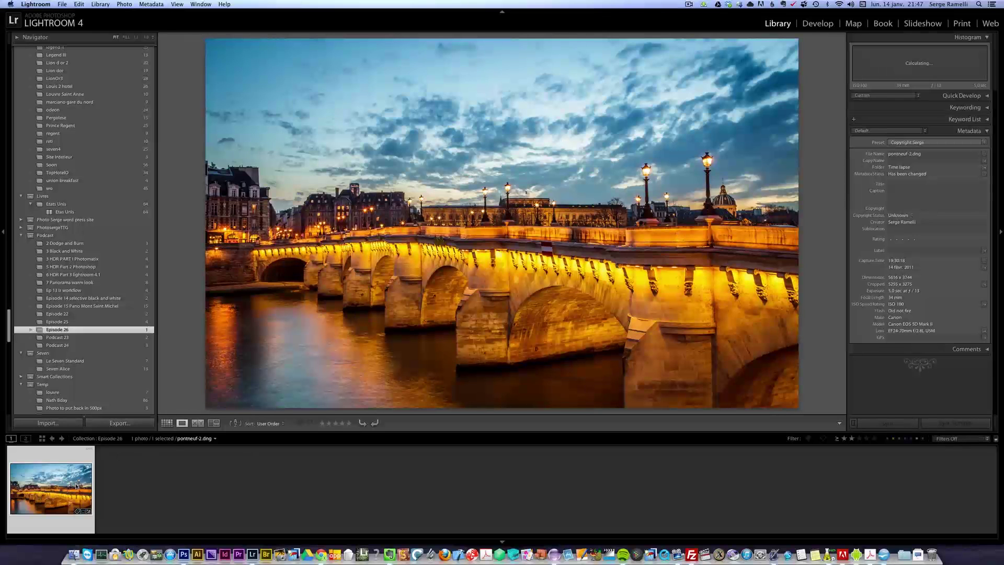
# Send pontneuf-2.dng from the filmstrip to Edit in Adobe Photoshop CS6.
pyautogui.rightClick(77, 466)
pyautogui.moveTo(112, 376)
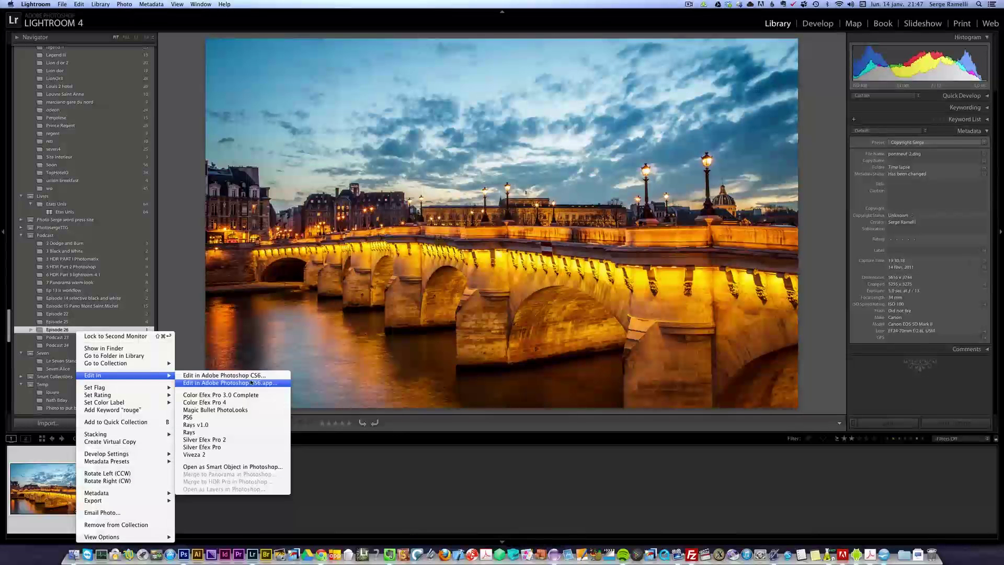
pyautogui.click(283, 375)
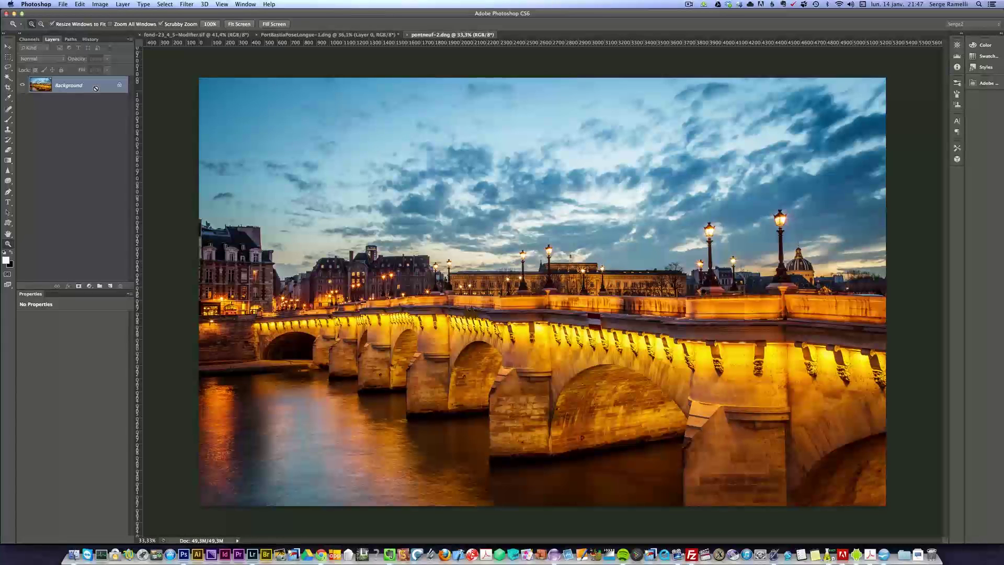
# Duplicate the Background layer twice with Cmd+J and put both copies in a new group.
pyautogui.press('super+j')
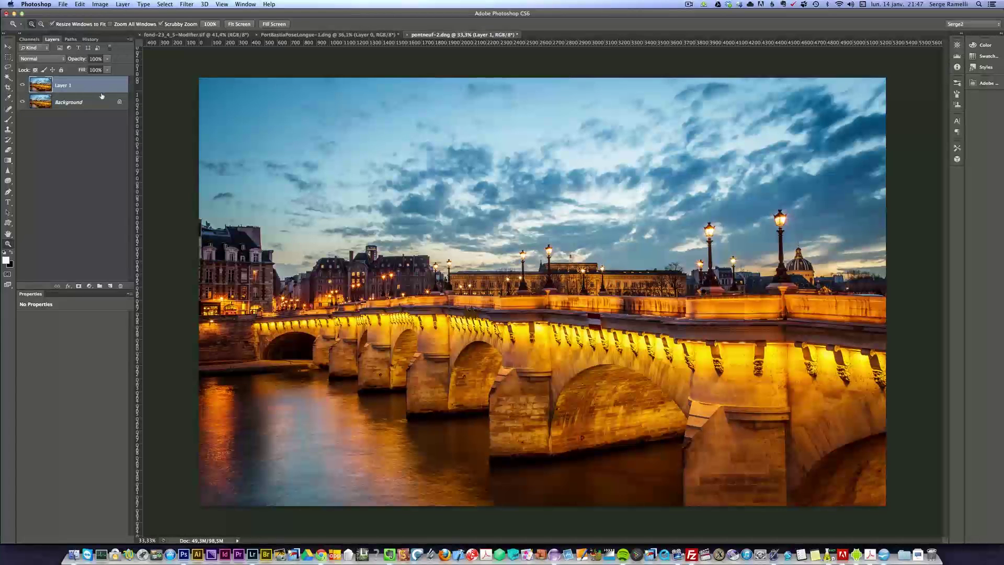
pyautogui.press('super+j')
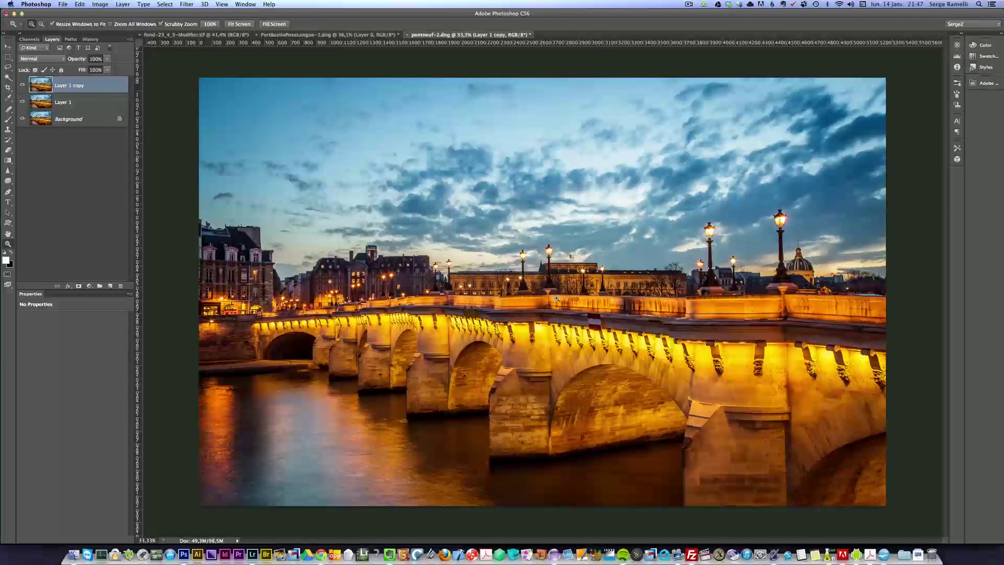
pyautogui.keyDown('shift'); pyautogui.click(94, 102); pyautogui.keyUp('shift')
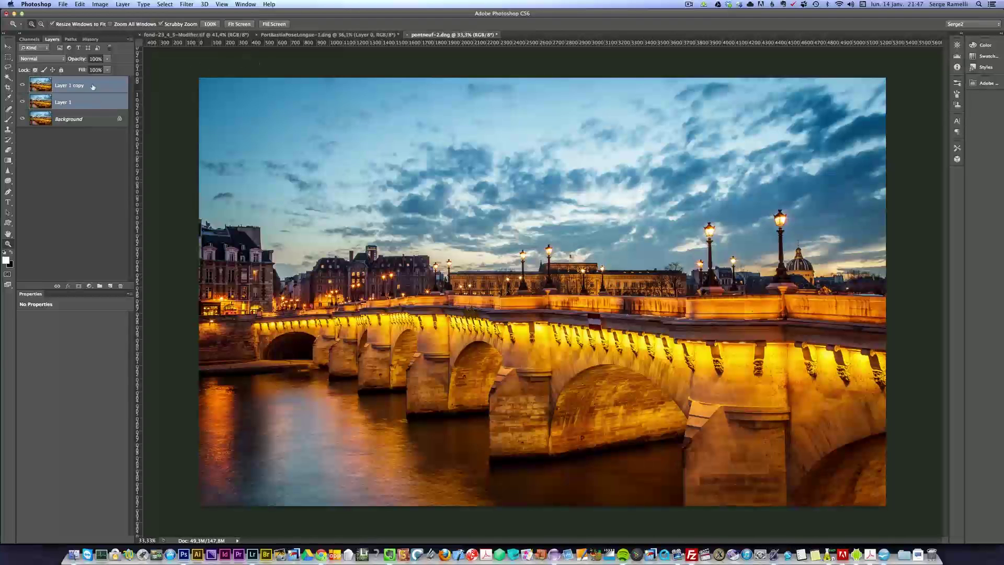
pyautogui.moveTo(88, 104); pyautogui.dragTo(99, 286)
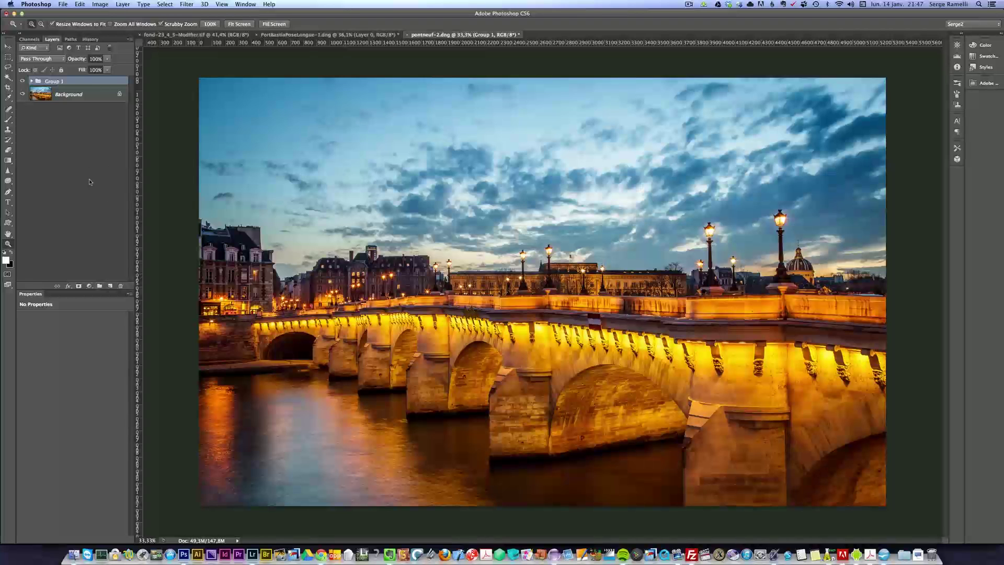
# Rename the new group to FAD.
pyautogui.click(32, 82)
pyautogui.doubleClick(52, 81)
pyautogui.write('FAD')
pyautogui.press('Return')
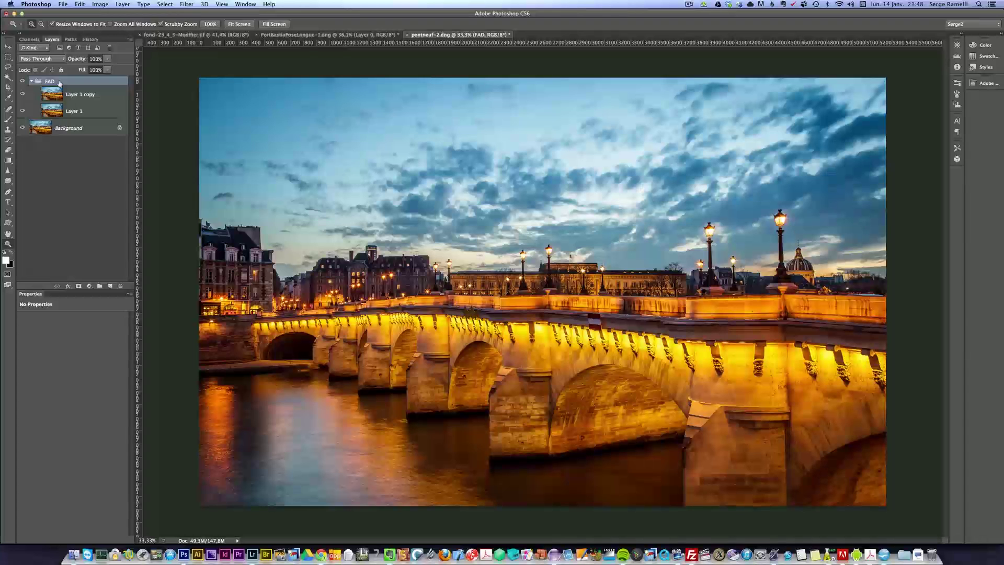
# Set the FAD group's blend mode to Overlay and invert Layer 1 copy.
pyautogui.click(60, 59)
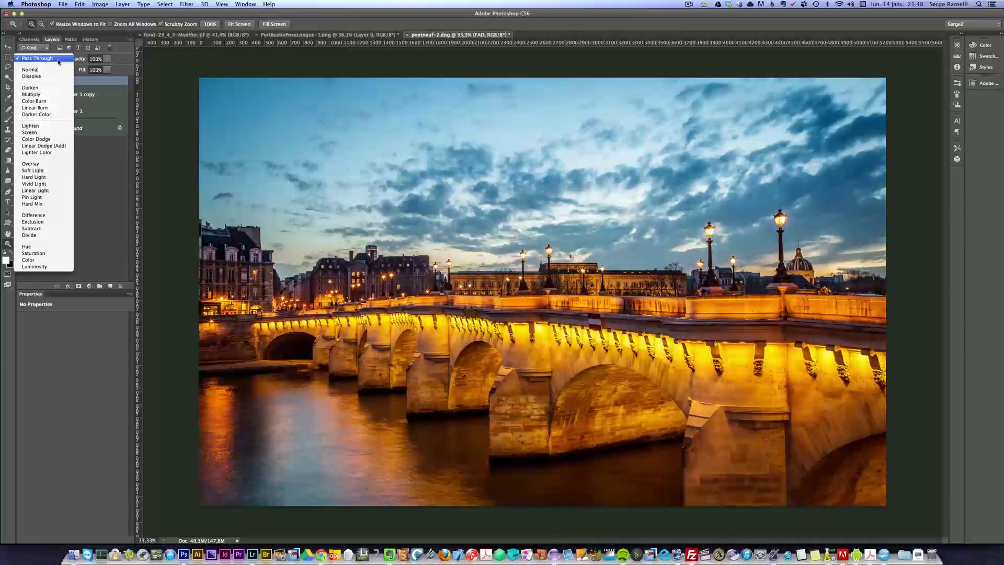
pyautogui.click(50, 166)
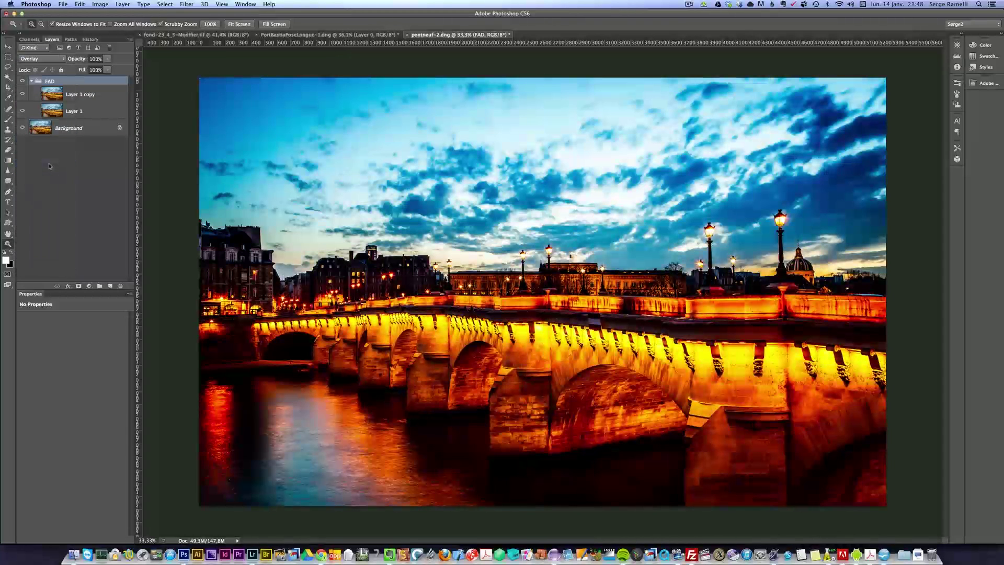
pyautogui.click(101, 97)
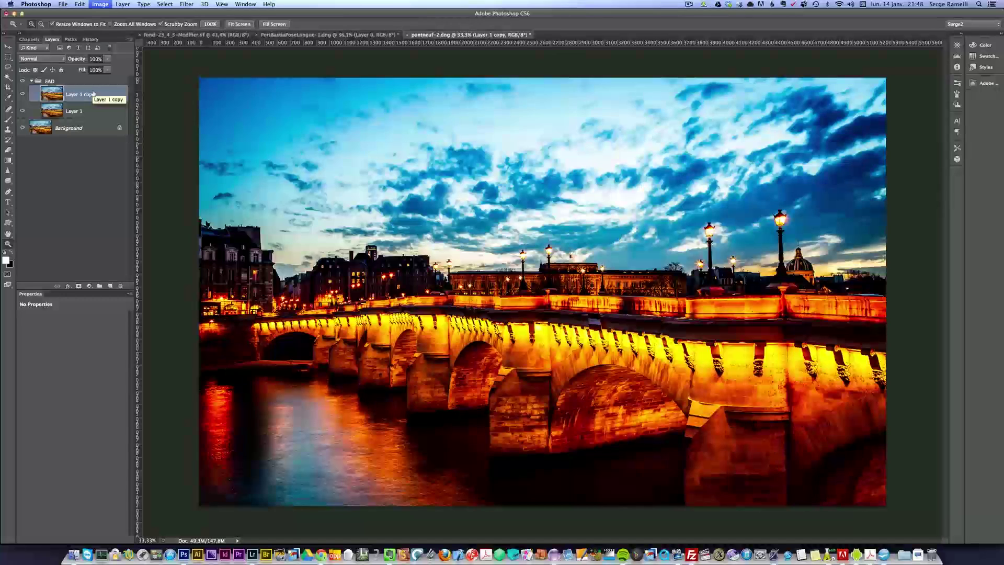
pyautogui.press('super+f')
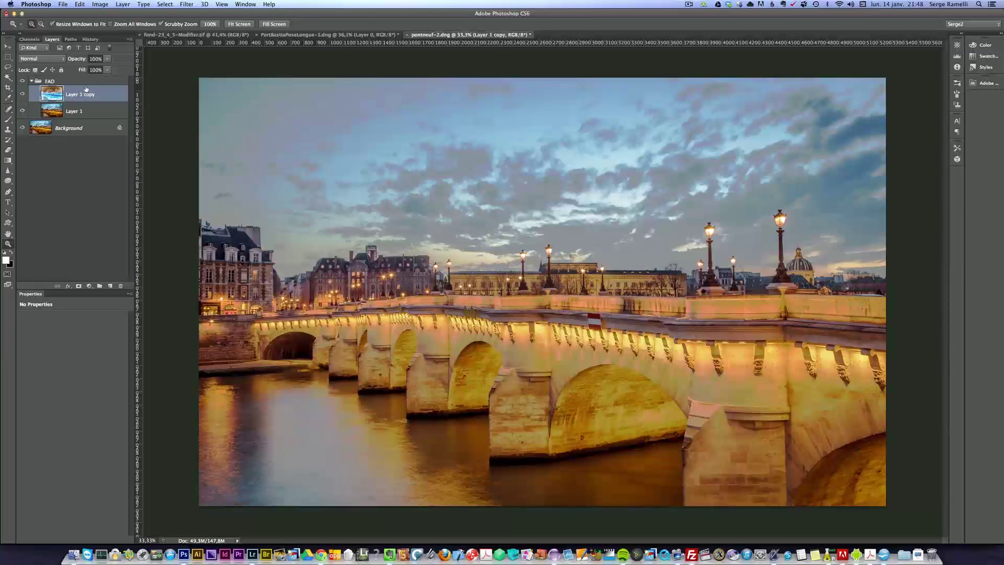
# Set Layer 1 copy's blend mode to Vivid Light.
pyautogui.click(64, 59)
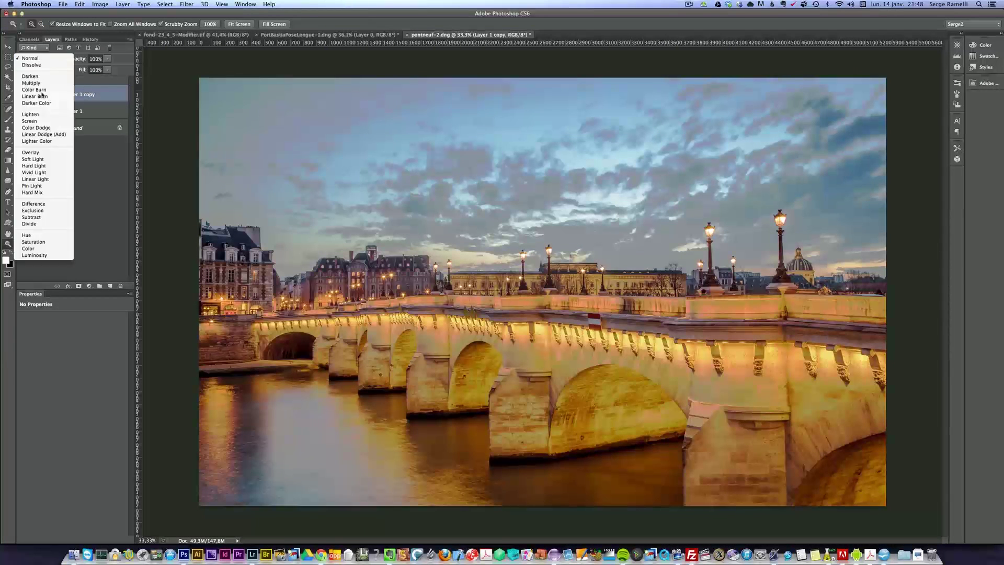
pyautogui.click(55, 173)
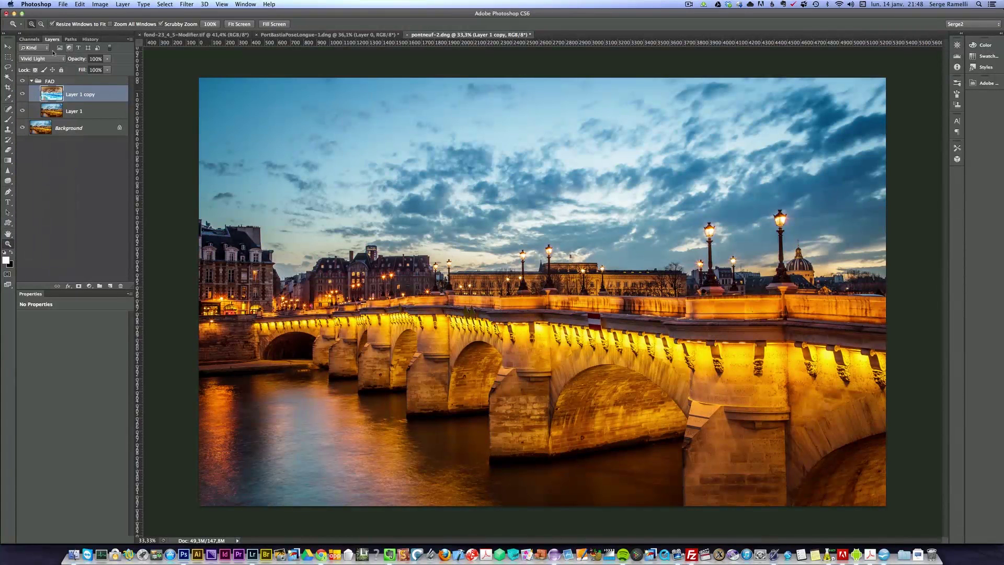
pyautogui.click(58, 82)
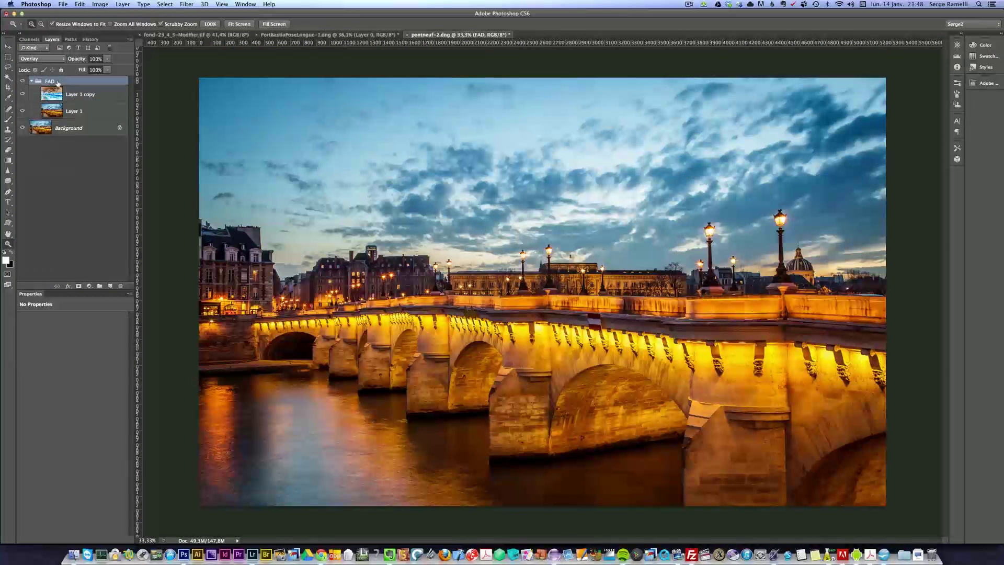
pyautogui.click(86, 99)
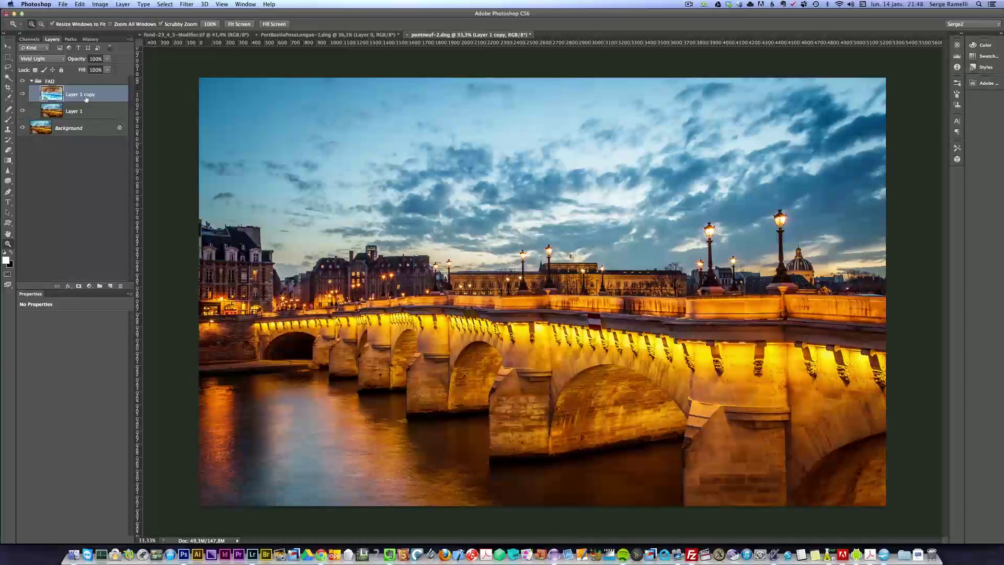
# Convert Layer 1 copy to a smart object and apply Surface Blur with radius 21, threshold 15.
pyautogui.rightClick(106, 94)
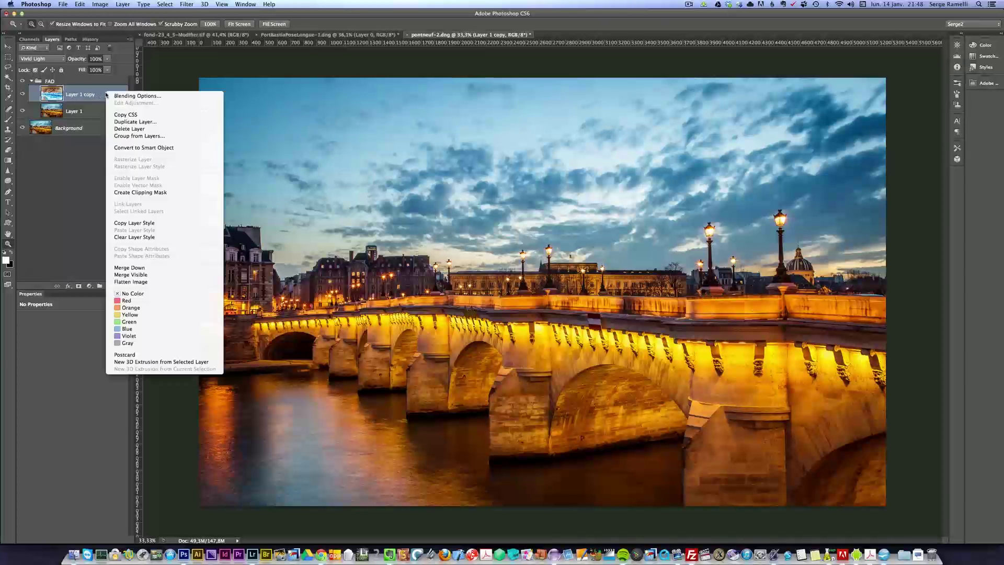
pyautogui.click(136, 148)
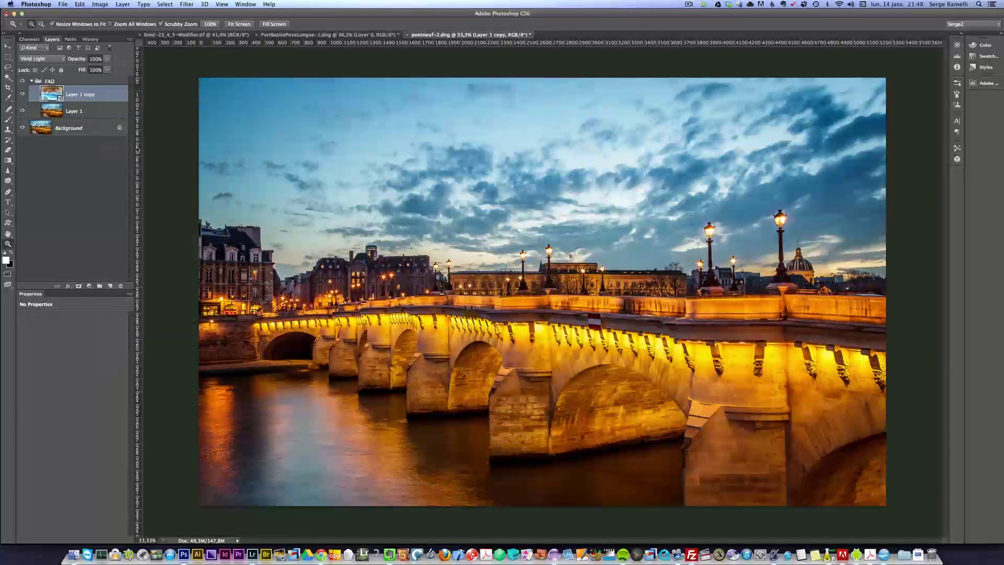
pyautogui.click(187, 5)
pyautogui.moveTo(211, 97)
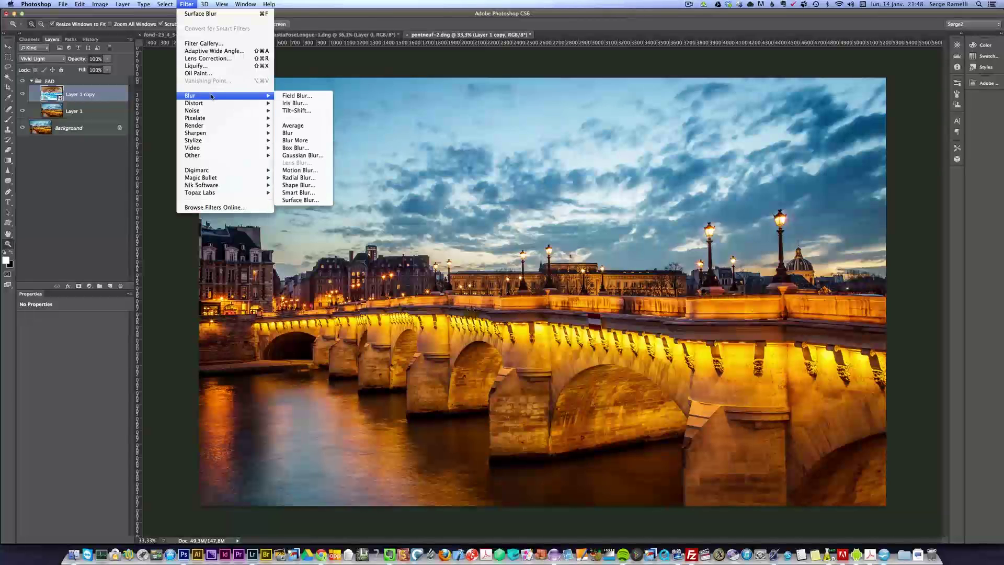
pyautogui.click(304, 201)
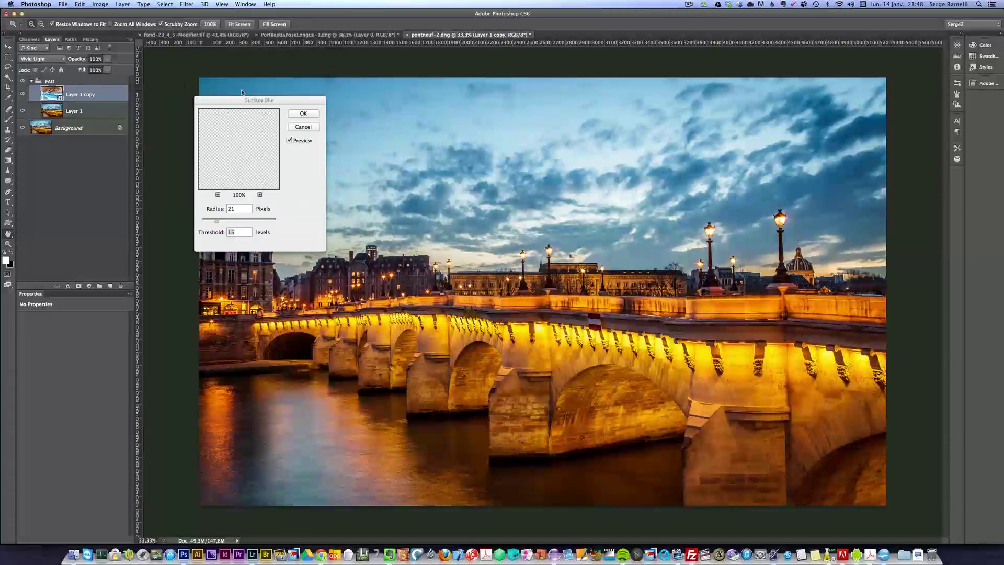
pyautogui.moveTo(249, 100); pyautogui.dragTo(295, 87)
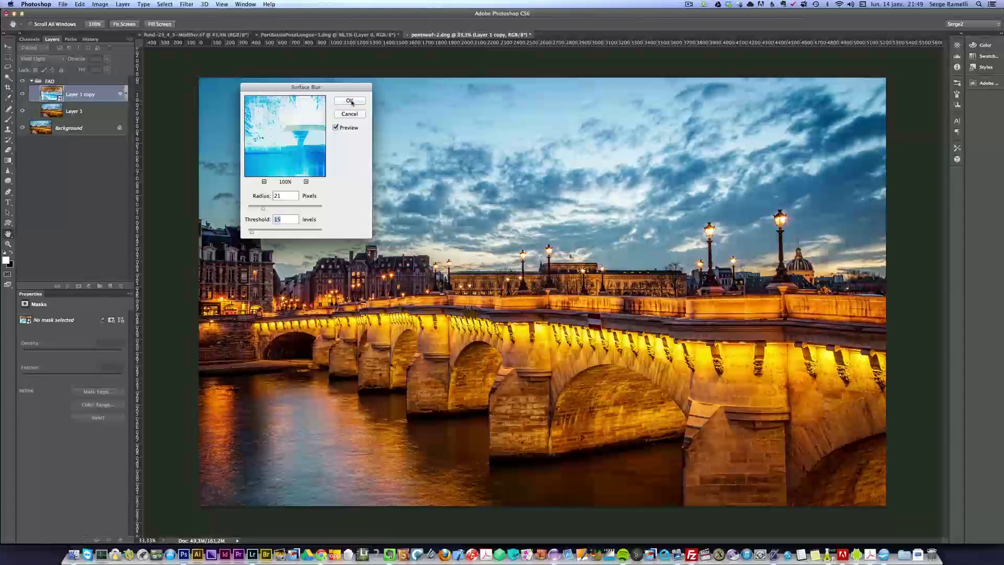
pyautogui.click(352, 101)
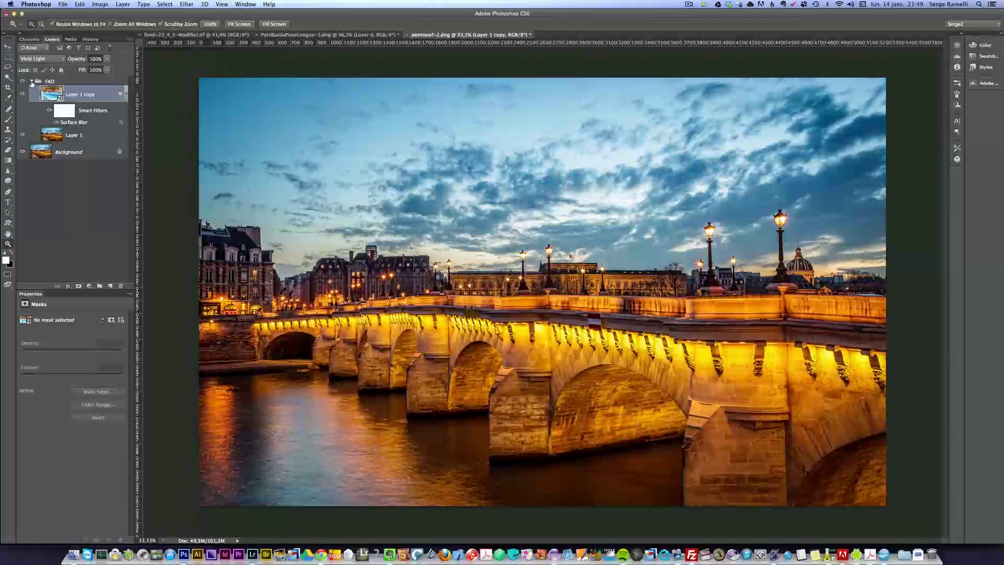
# Zoom into the bridge, toggle the FAD group off and on twice to compare, then expand it.
pyautogui.click(32, 81)
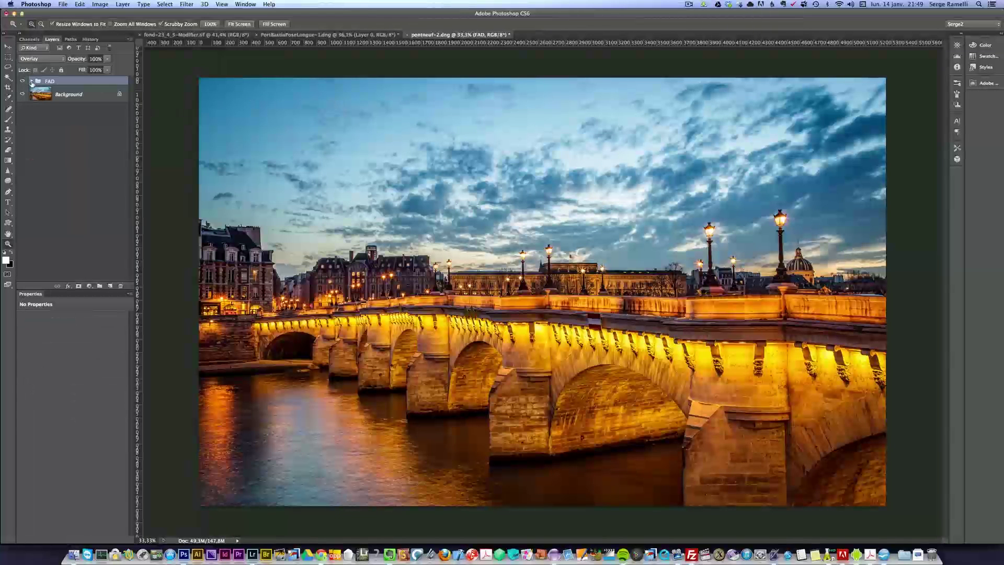
pyautogui.click(530, 354)
pyautogui.press('super+plus')
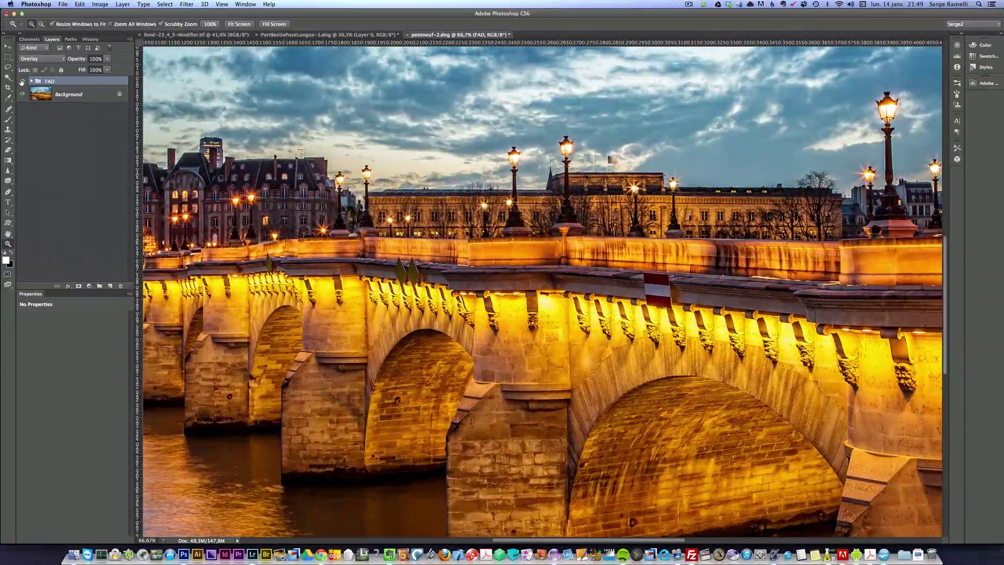
pyautogui.click(22, 82)
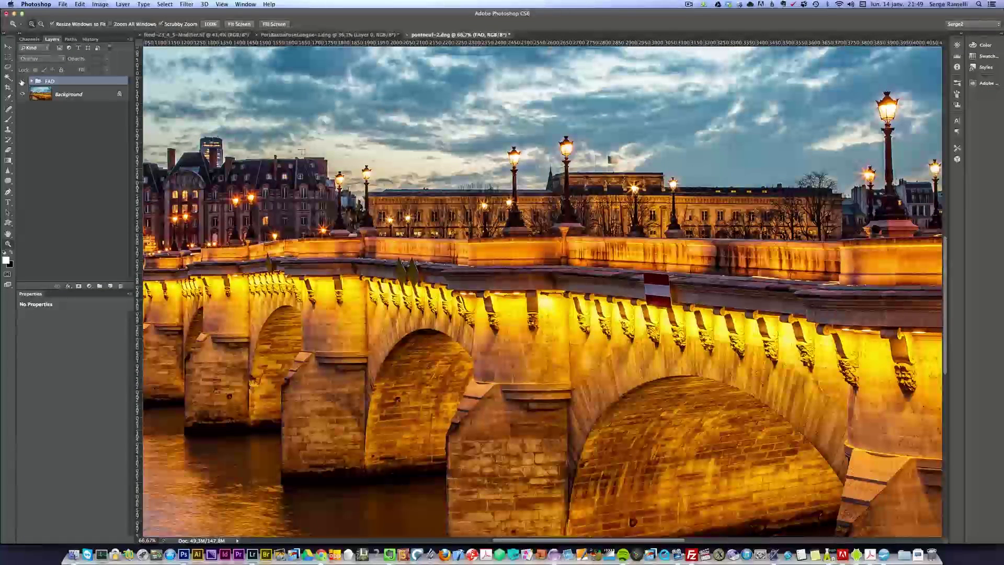
pyautogui.click(22, 82)
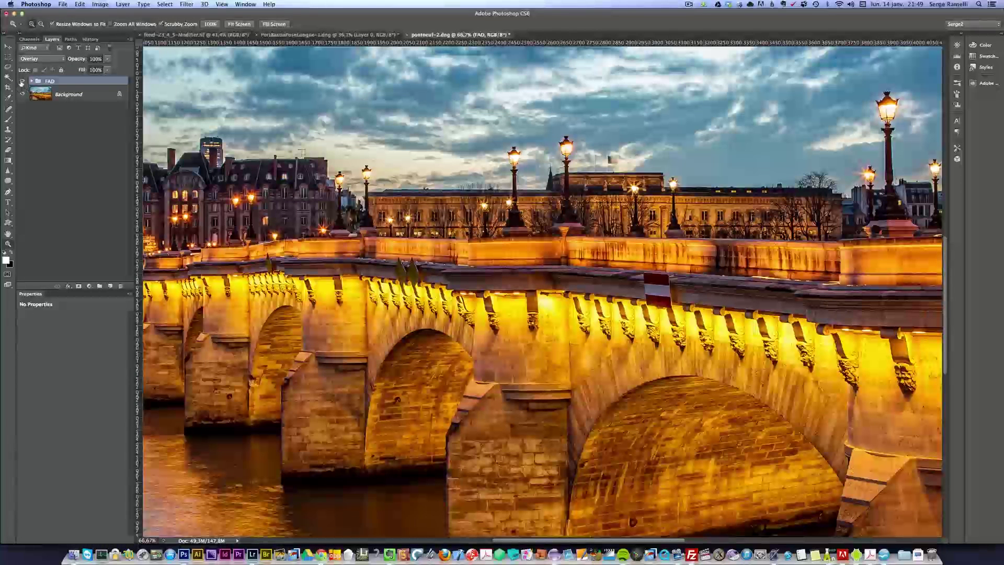
pyautogui.click(22, 82)
pyautogui.click(21, 82)
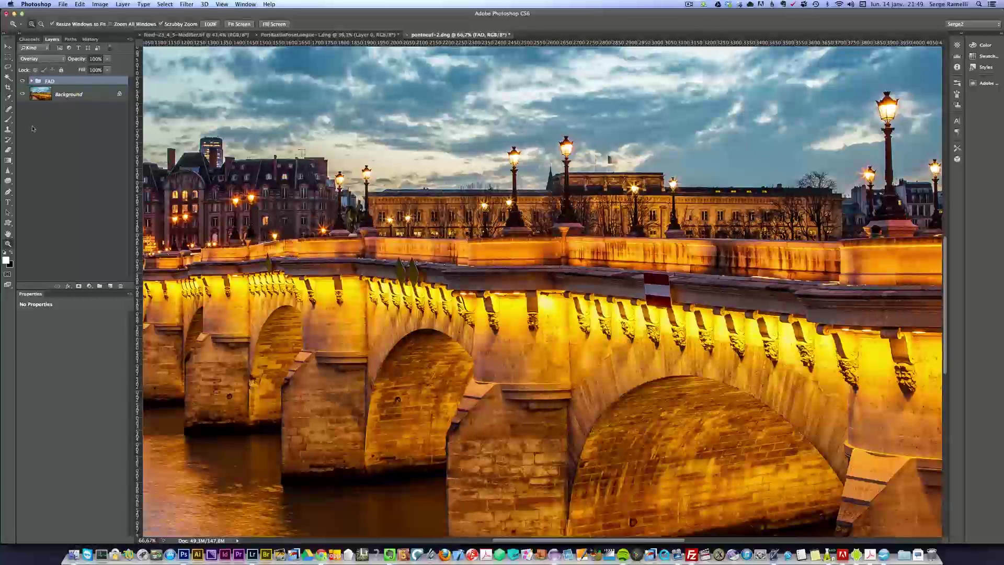
pyautogui.click(32, 81)
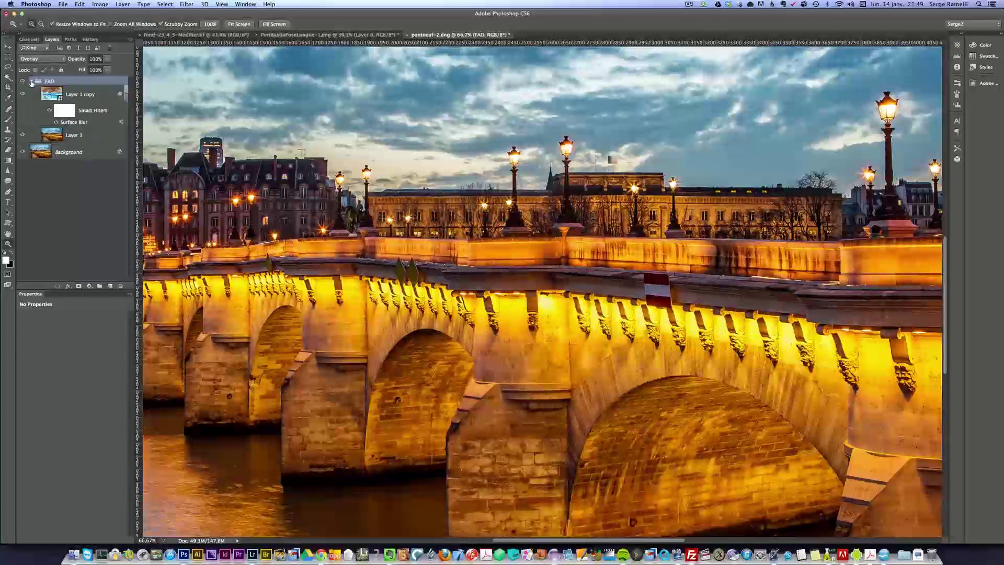
# Raise Layer 1 copy's Surface Blur threshold to 42 and toggle the FAD group to judge it.
pyautogui.doubleClick(73, 122)
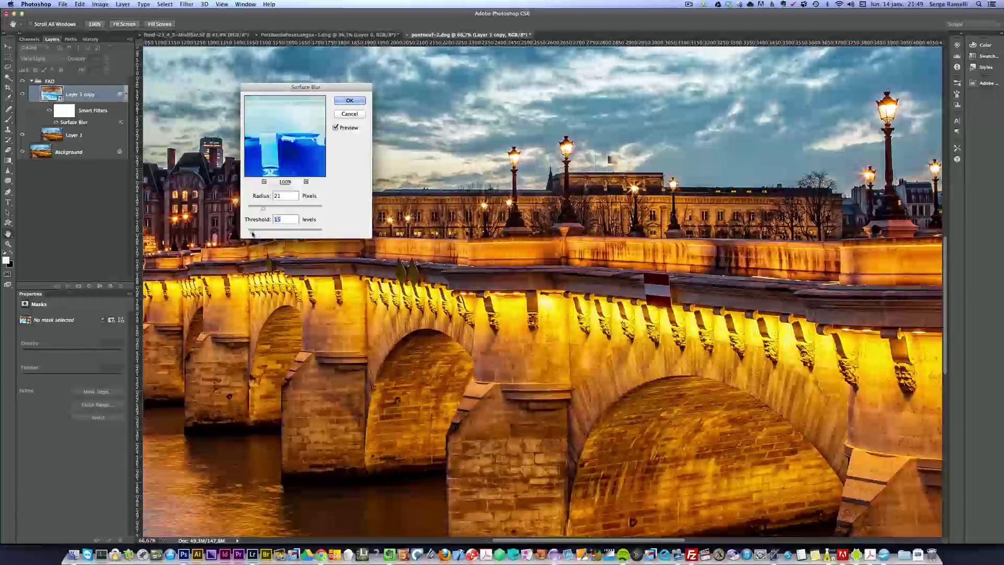
pyautogui.moveTo(252, 233); pyautogui.dragTo(258, 236)
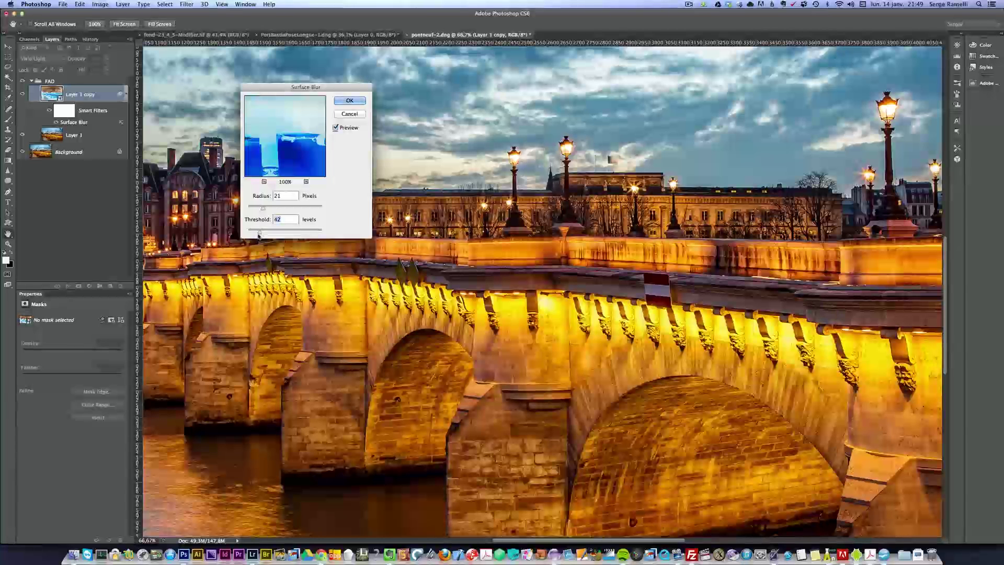
pyautogui.click(358, 101)
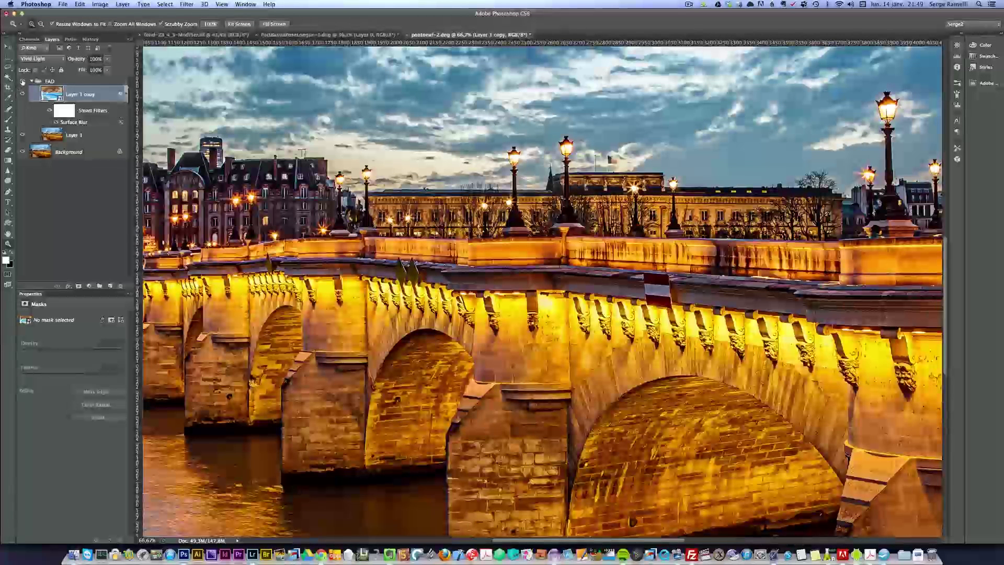
pyautogui.click(22, 82)
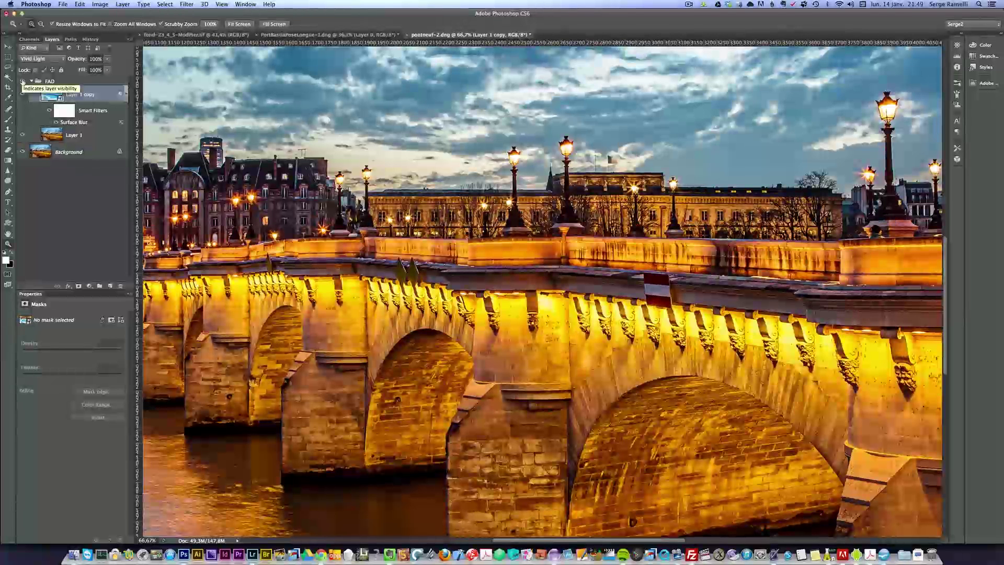
# Lower the Surface Blur threshold to 10, compare again, and collapse the FAD group.
pyautogui.doubleClick(79, 122)
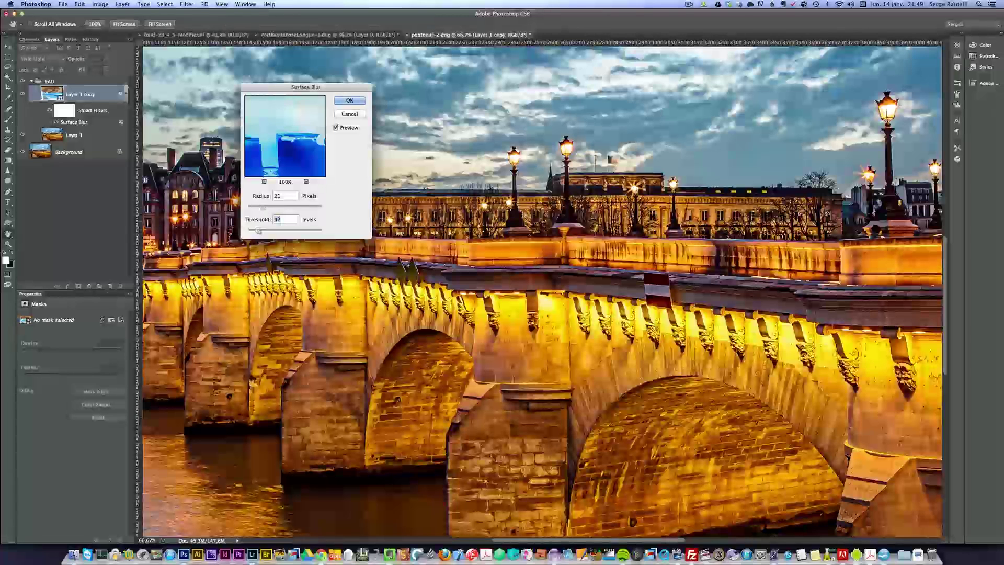
pyautogui.moveTo(260, 233); pyautogui.dragTo(250, 233)
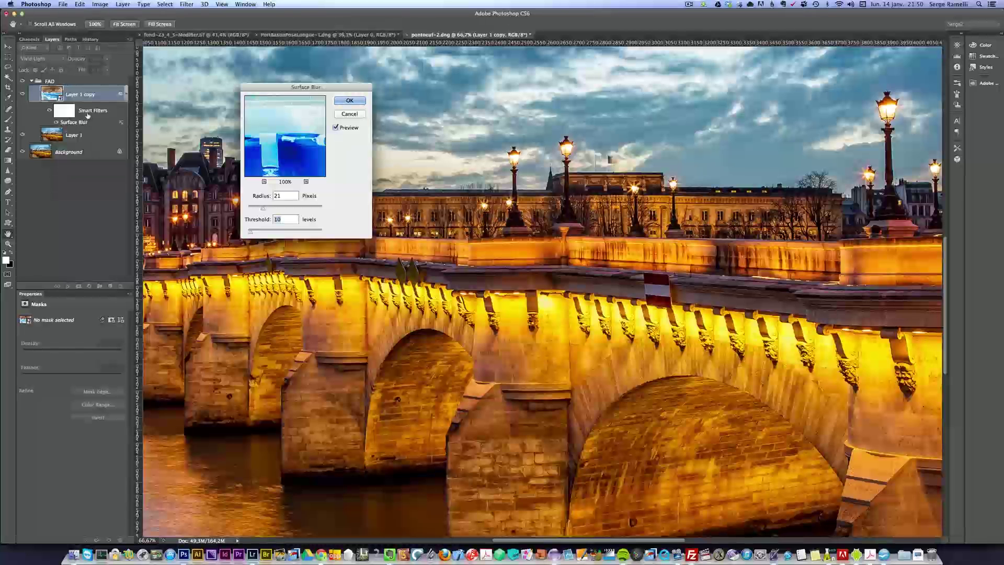
pyautogui.click(355, 102)
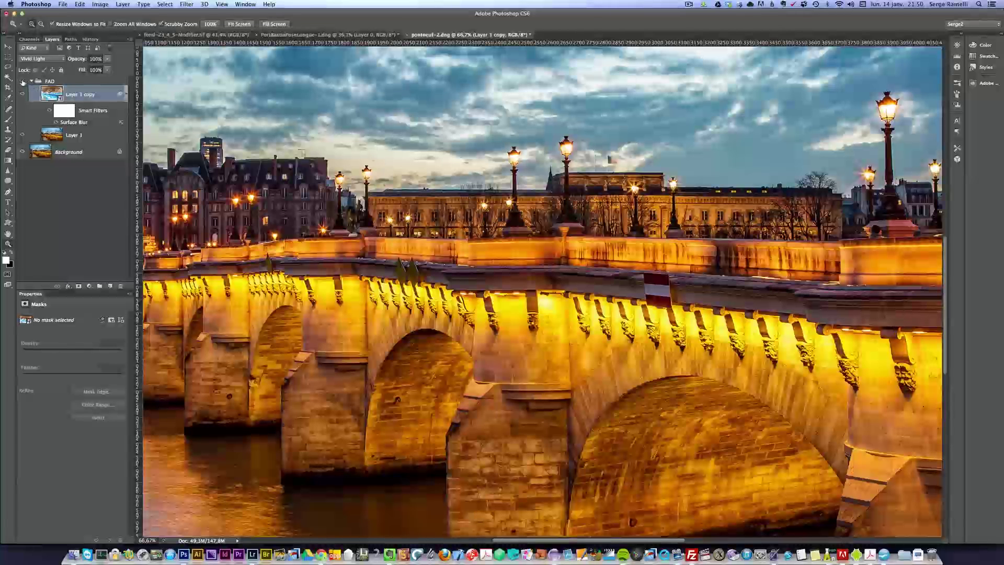
pyautogui.click(23, 82)
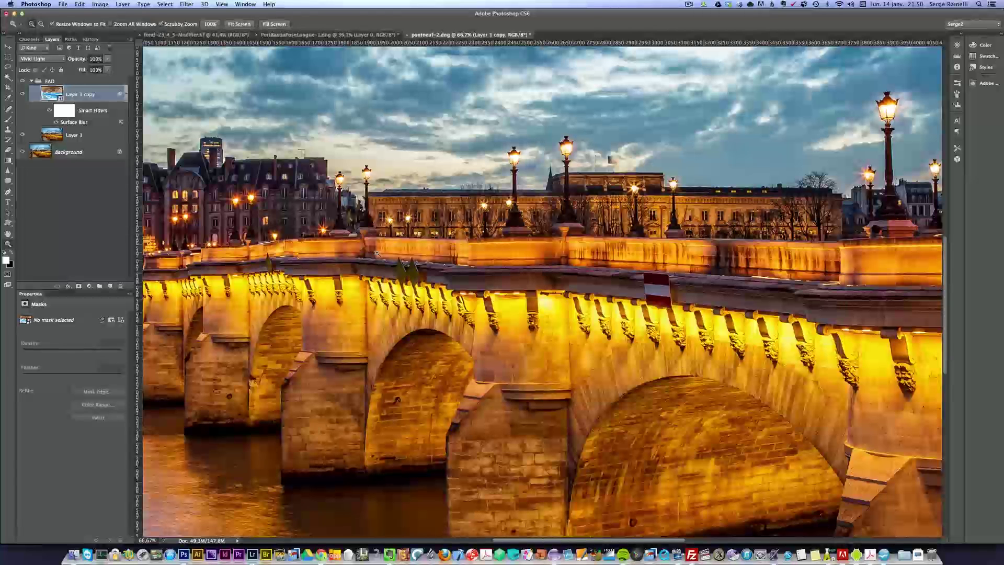
pyautogui.click(33, 82)
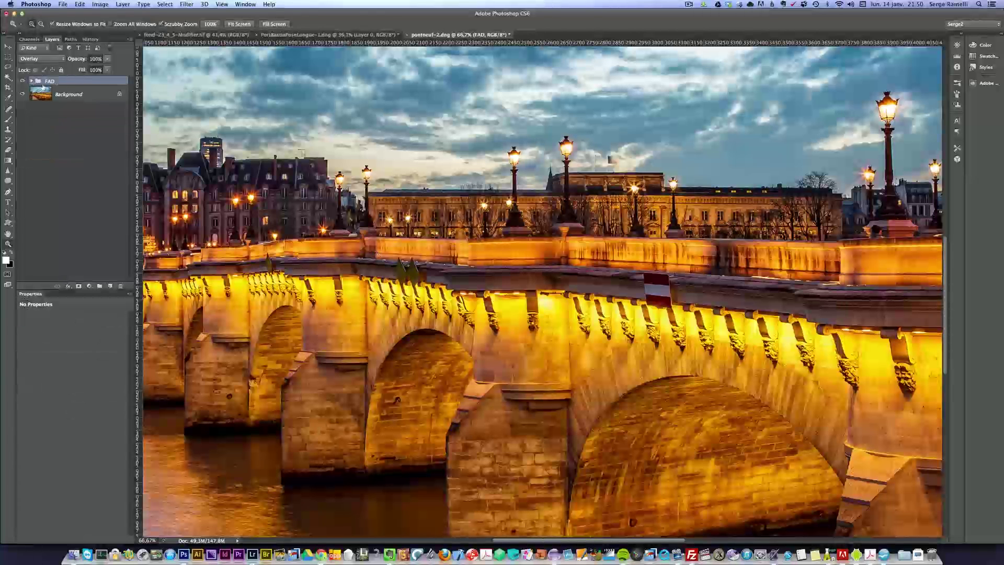
# Delete the FAD group and create a new action named FAD in the Serge set, starting recording.
pyautogui.moveTo(101, 84); pyautogui.dragTo(119, 286)
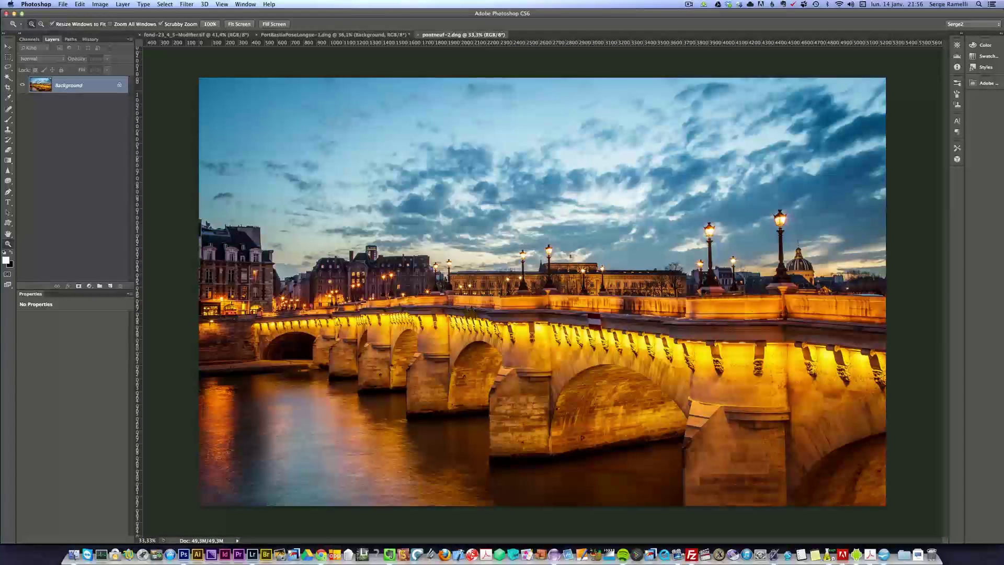
pyautogui.hotkey('alt', 'F9')
pyautogui.moveTo(314, 149); pyautogui.dragTo(463, 143)
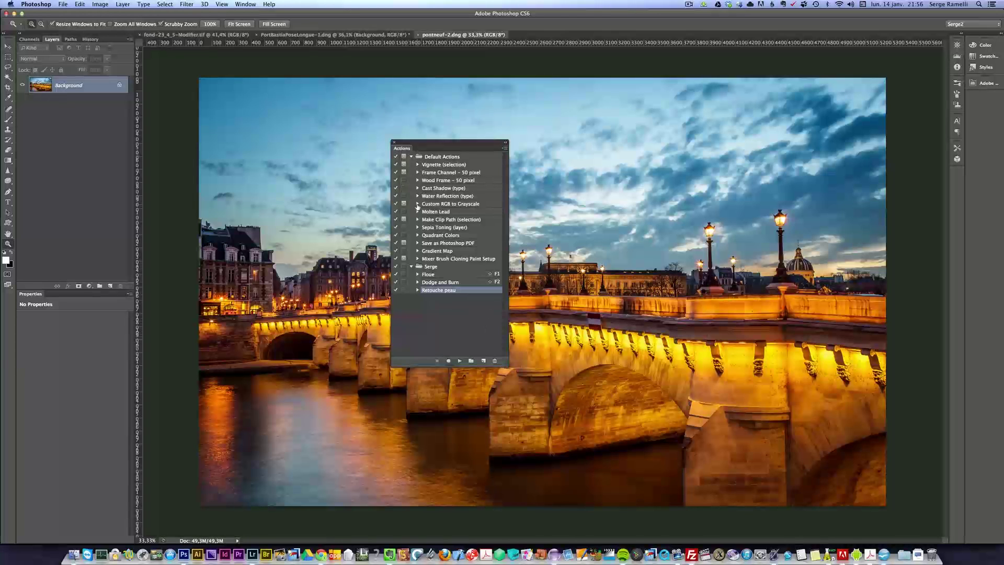
pyautogui.click(484, 361)
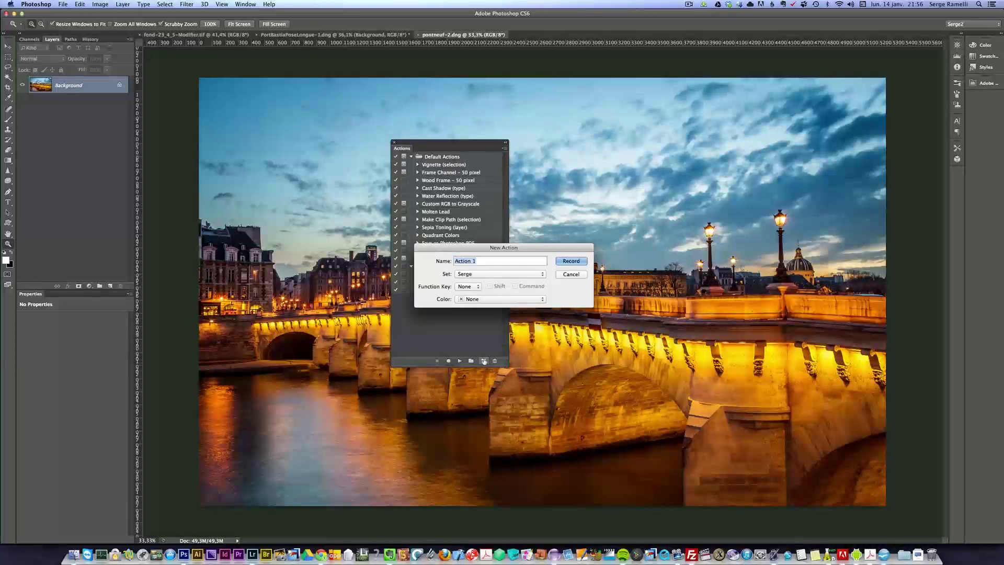
pyautogui.write('FAD')
pyautogui.click(571, 260)
# Duplicate the Background layer of pontneuf-2.dng and rename the copy FAD1.
pyautogui.moveTo(464, 142); pyautogui.dragTo(196, 137)
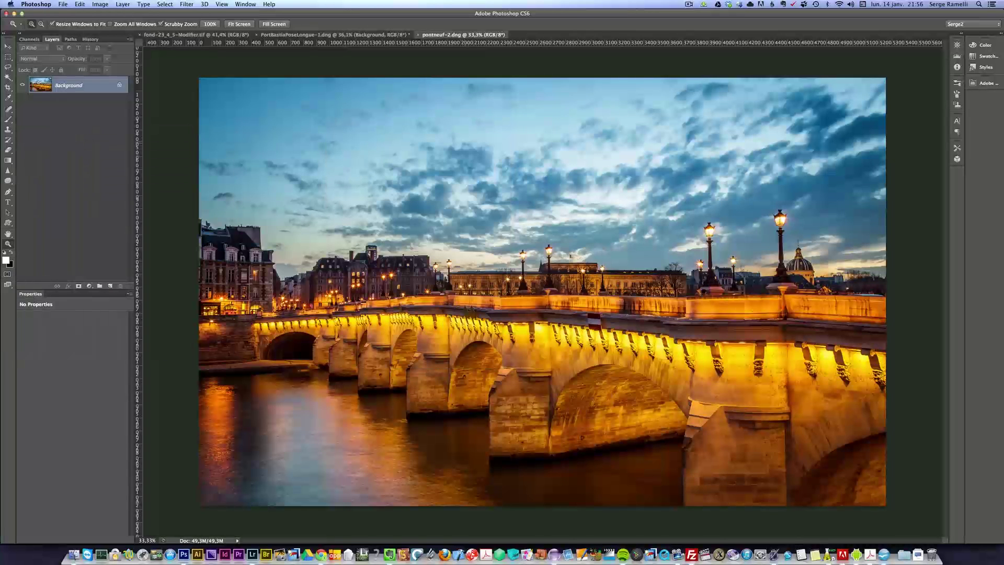
pyautogui.moveTo(87, 85); pyautogui.dragTo(110, 285)
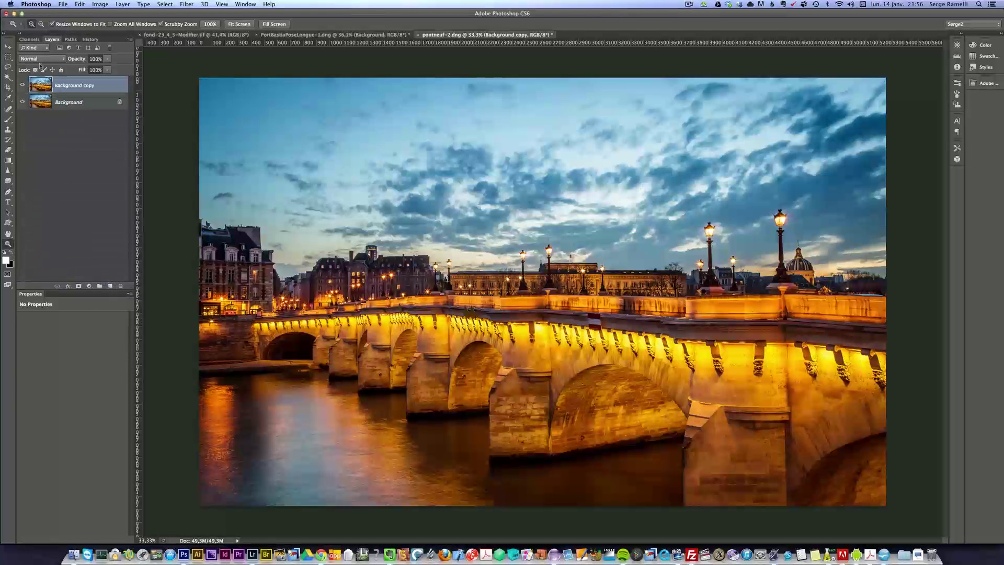
pyautogui.doubleClick(69, 86)
pyautogui.write('FAD1')
pyautogui.press('Return')
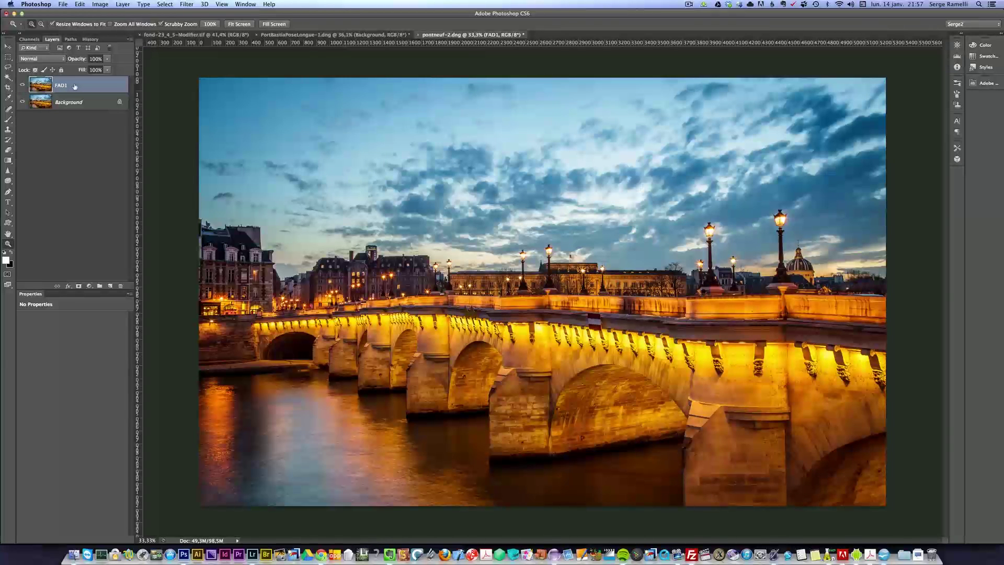
# Duplicate FAD1 with Cmd+J, group FAD1 and FAD1 copy into a group named FAD, and expand it.
pyautogui.press('super+j')
pyautogui.keyDown('shift'); pyautogui.click(87, 103); pyautogui.keyUp('shift')
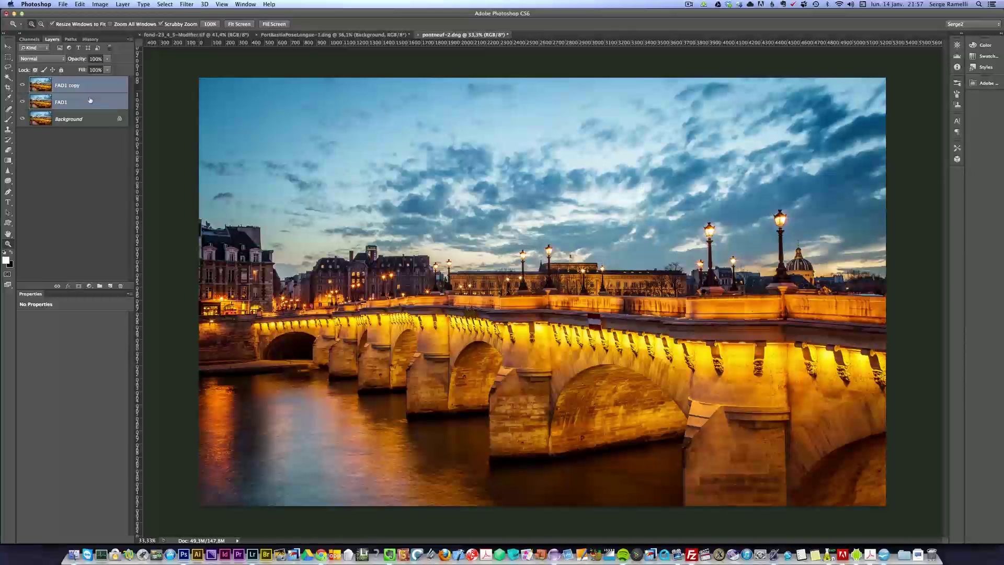
pyautogui.moveTo(87, 103); pyautogui.dragTo(99, 285)
pyautogui.doubleClick(56, 81)
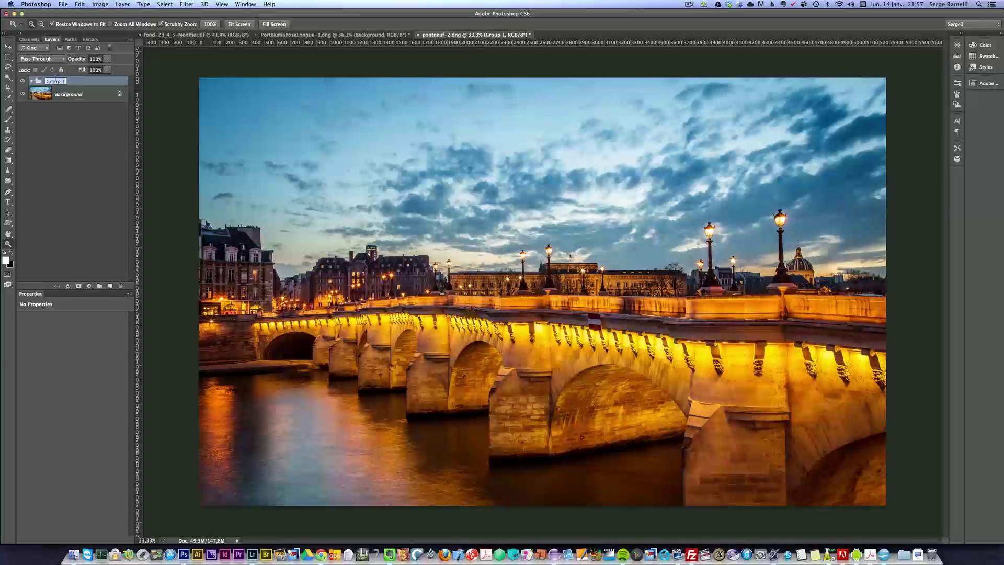
pyautogui.write('FAD')
pyautogui.press('Return')
pyautogui.click(31, 82)
# Set the FAD group's blend mode to Soft Light.
pyautogui.click(95, 95)
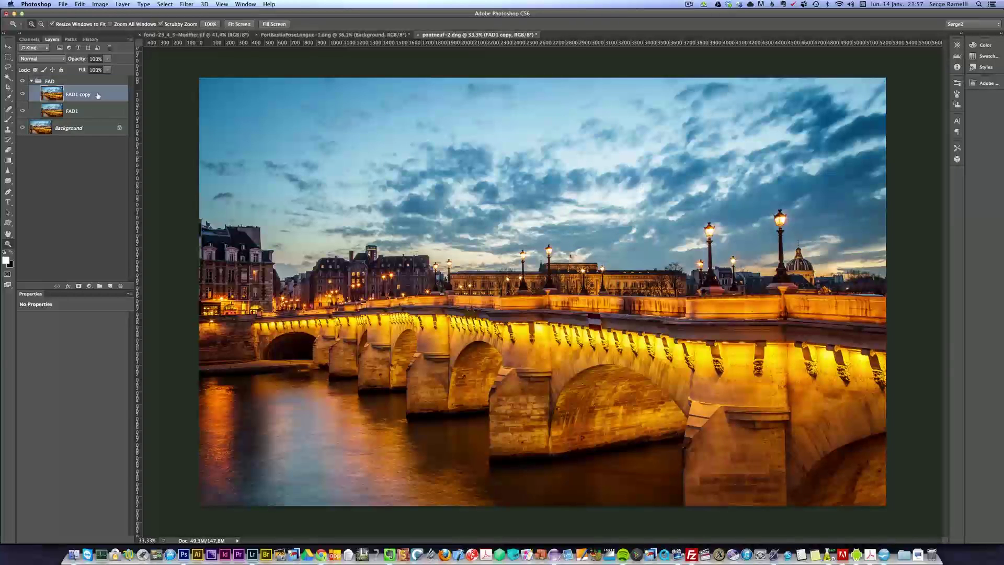
pyautogui.click(60, 82)
pyautogui.click(58, 60)
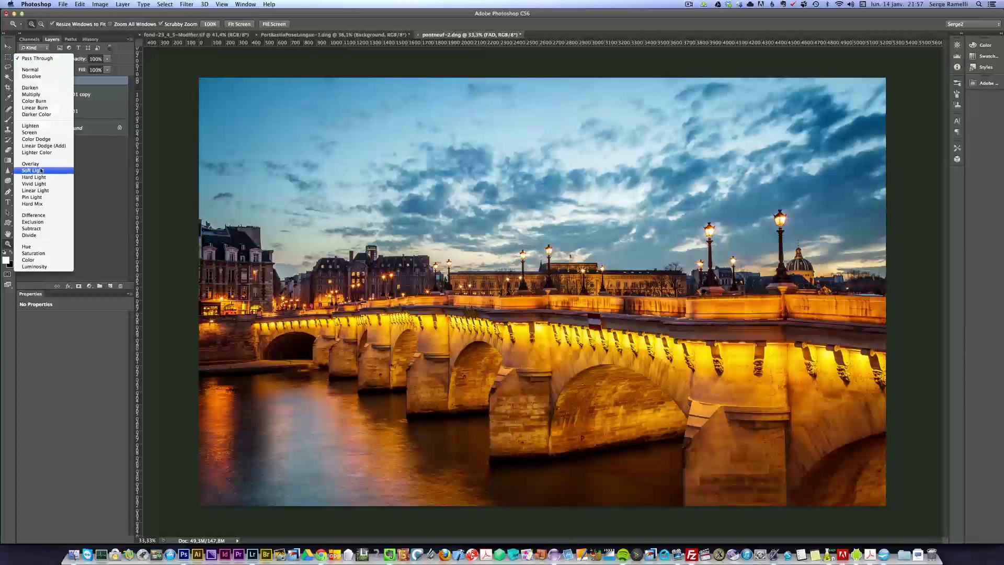
pyautogui.click(41, 169)
# Invert FAD1 copy, set it to Vivid Light, and convert it to a smart object.
pyautogui.click(90, 93)
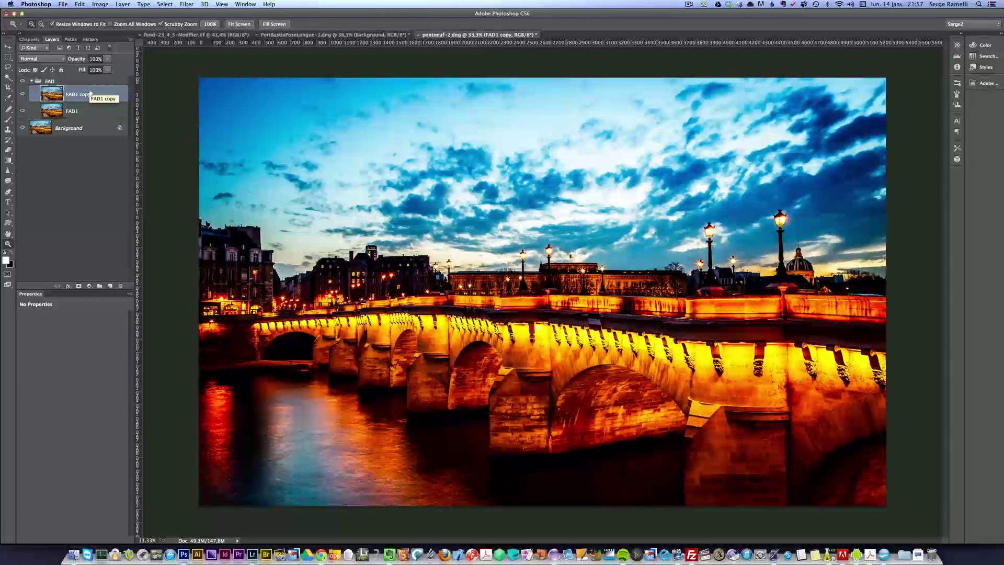
pyautogui.press('super+i')
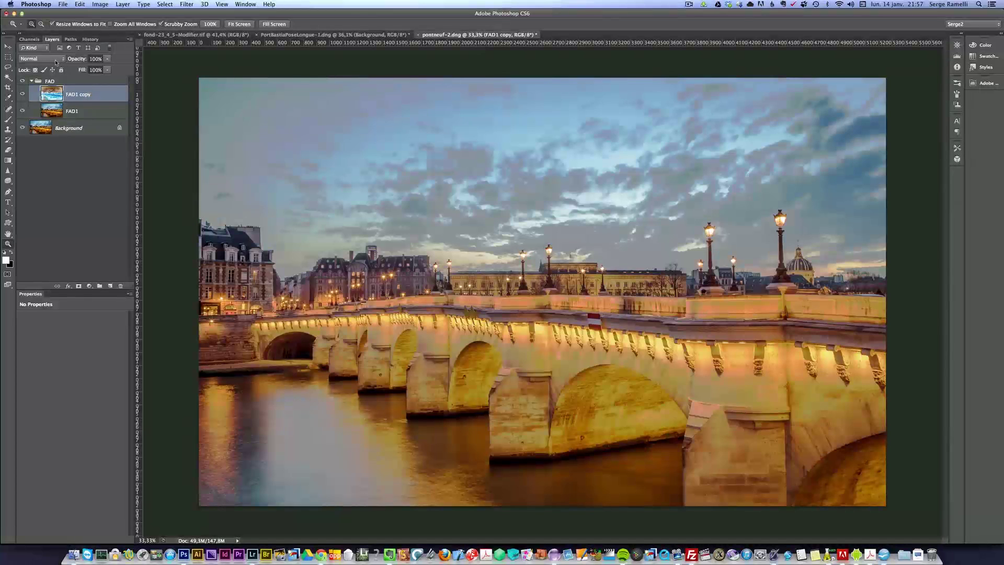
pyautogui.click(55, 59)
pyautogui.click(66, 172)
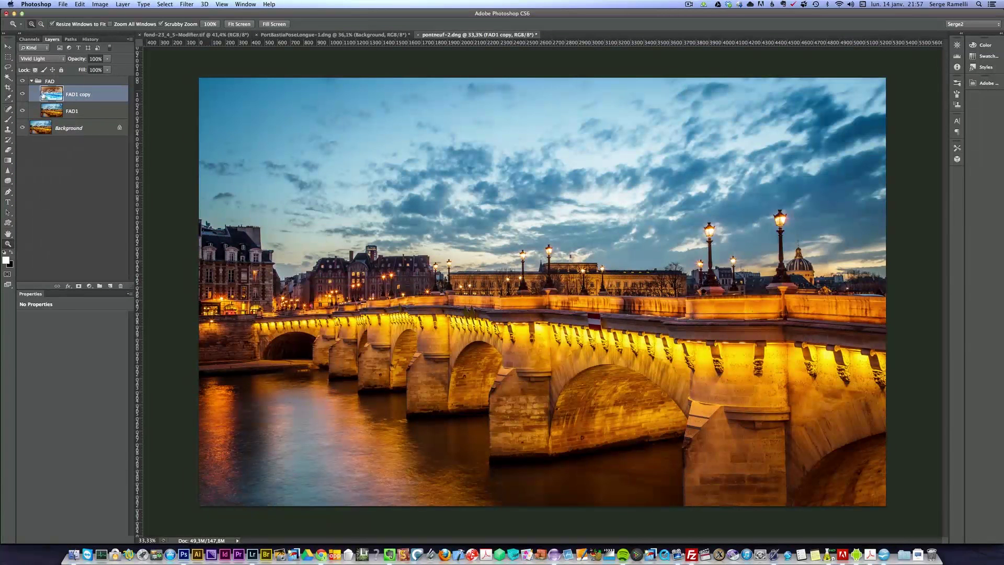
pyautogui.rightClick(94, 98)
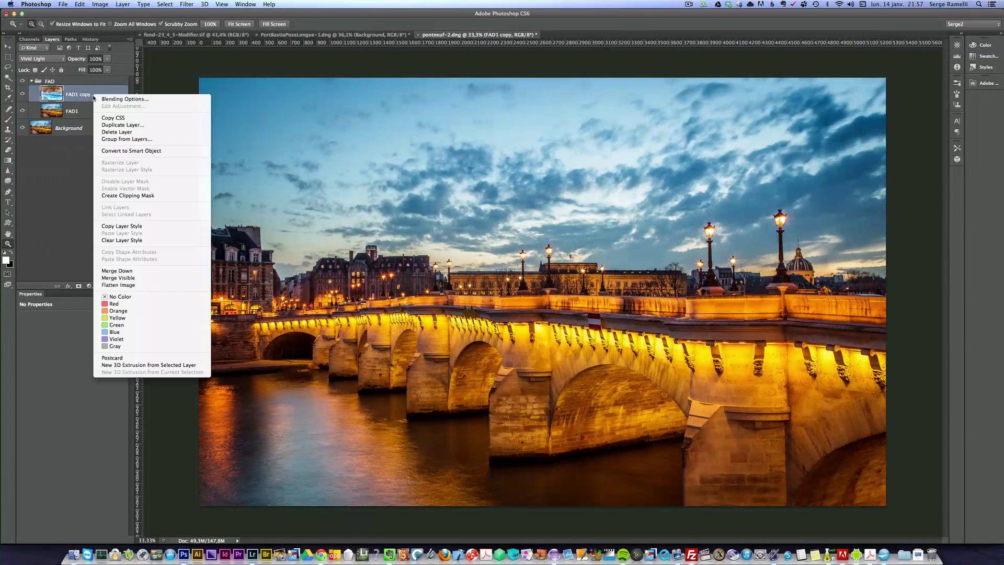
pyautogui.click(133, 154)
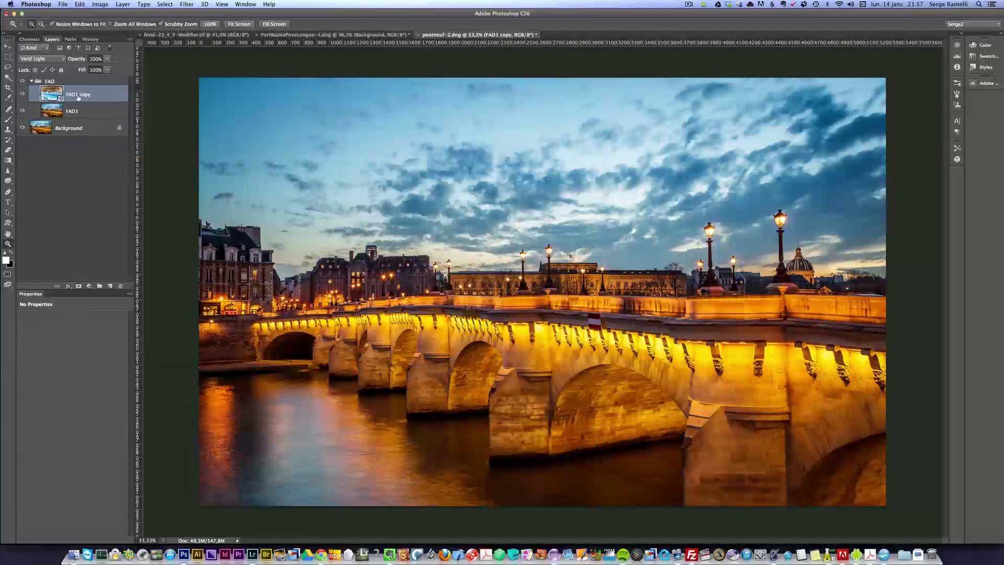
# Apply Surface Blur to FAD1 copy with radius 21 and threshold 14.
pyautogui.click(192, 6)
pyautogui.moveTo(231, 95)
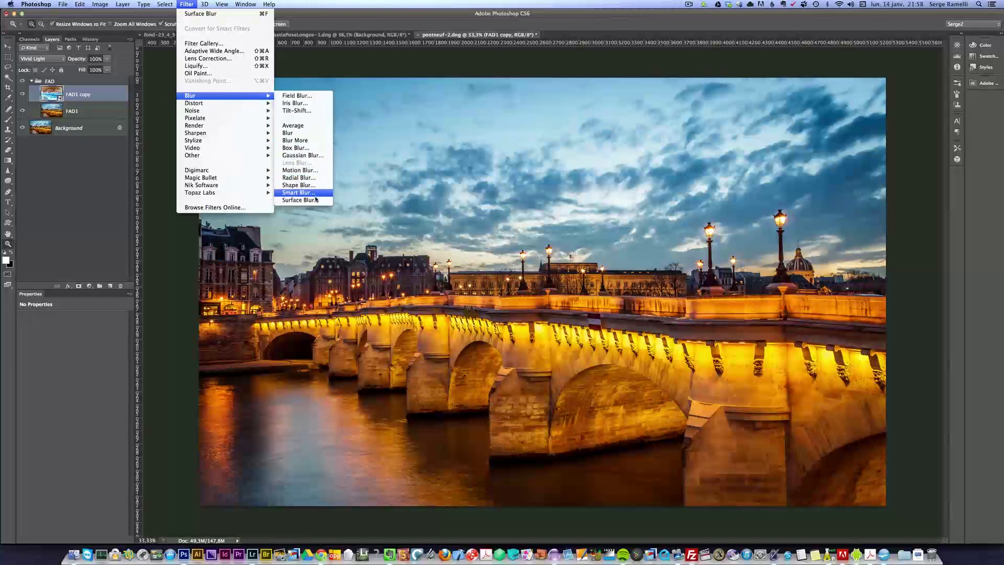
pyautogui.click(317, 201)
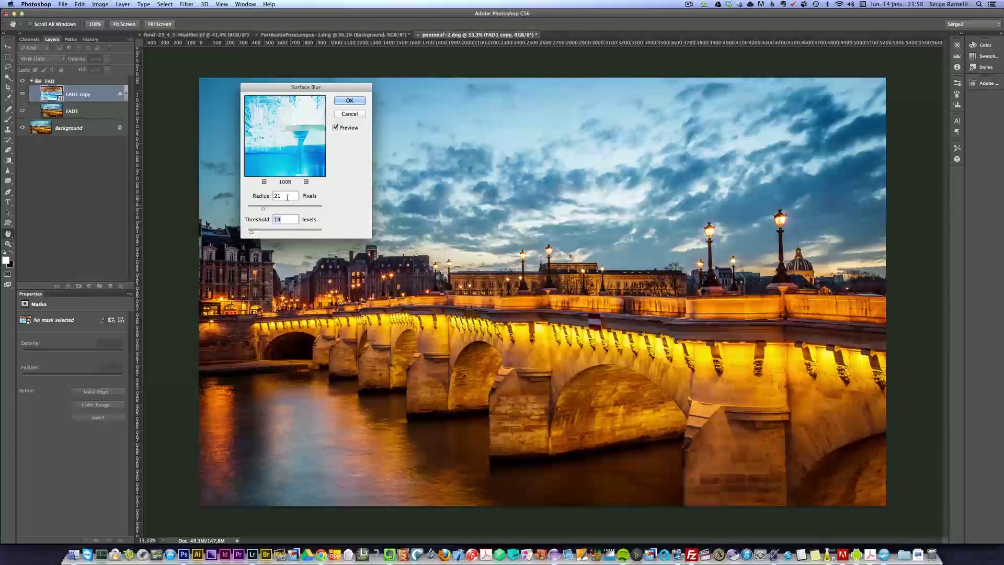
pyautogui.click(352, 101)
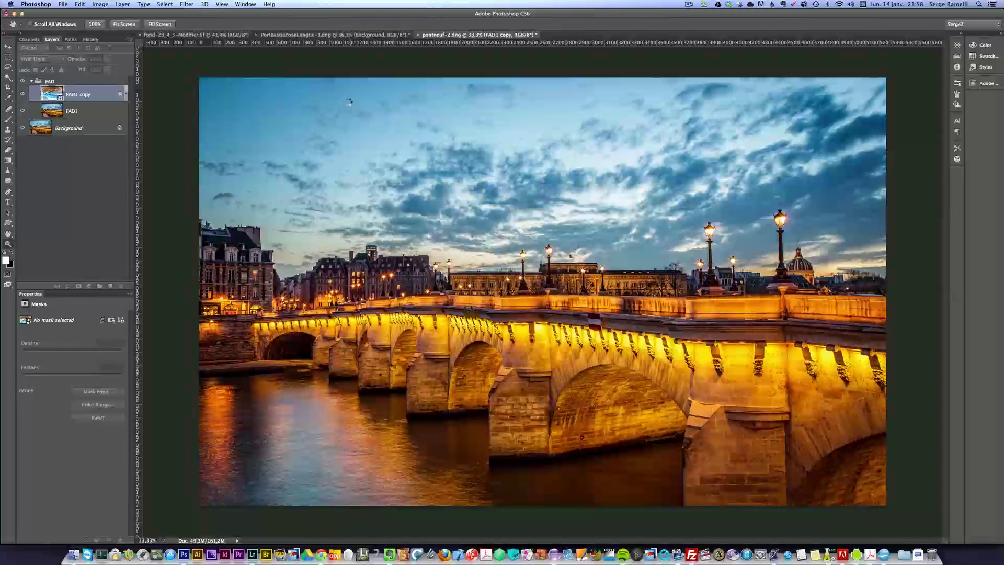
# Collapse the FAD group and stop recording the FAD action in the Actions panel.
pyautogui.click(56, 82)
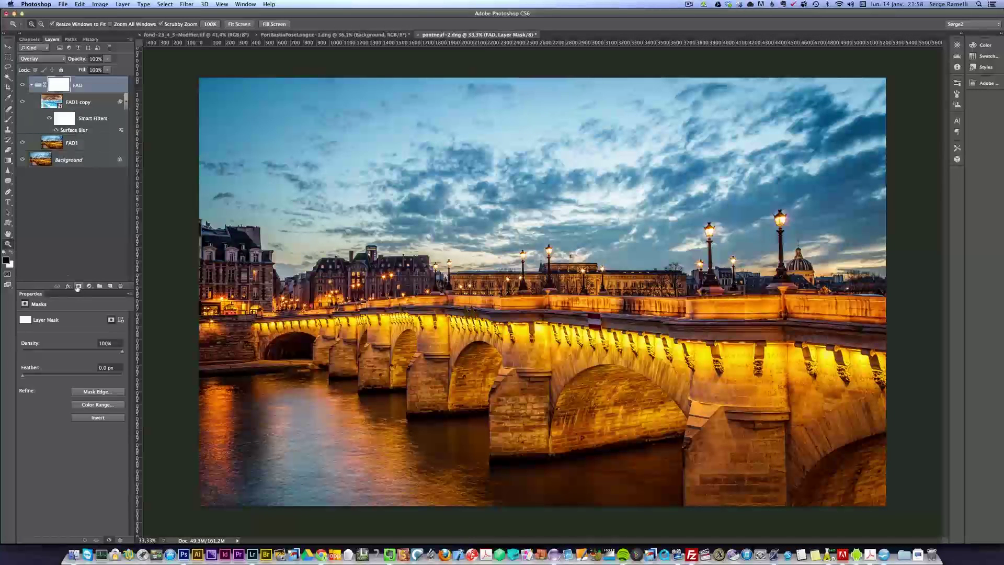
pyautogui.click(32, 84)
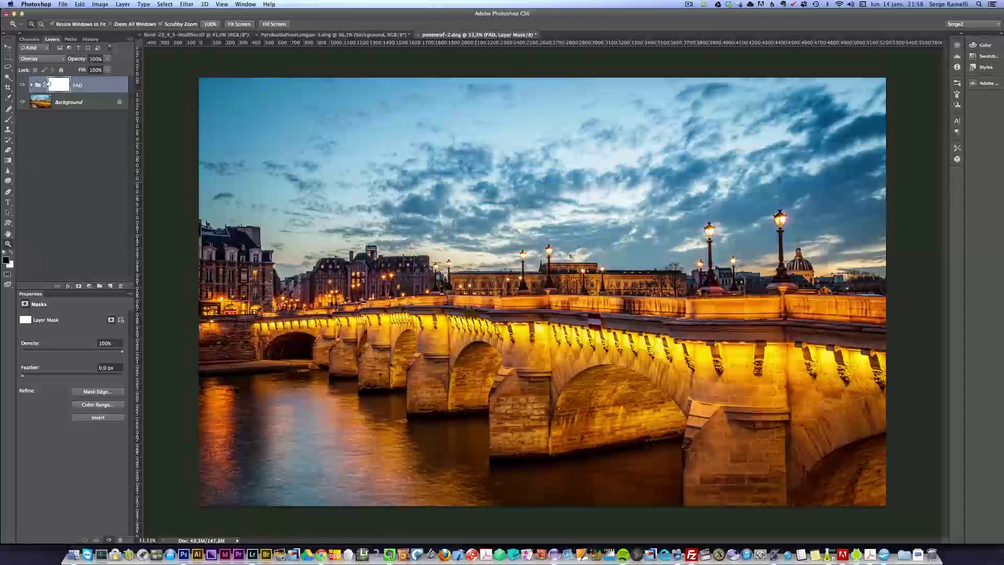
pyautogui.hotkey('alt', 'F9')
pyautogui.moveTo(105, 111); pyautogui.dragTo(239, 111)
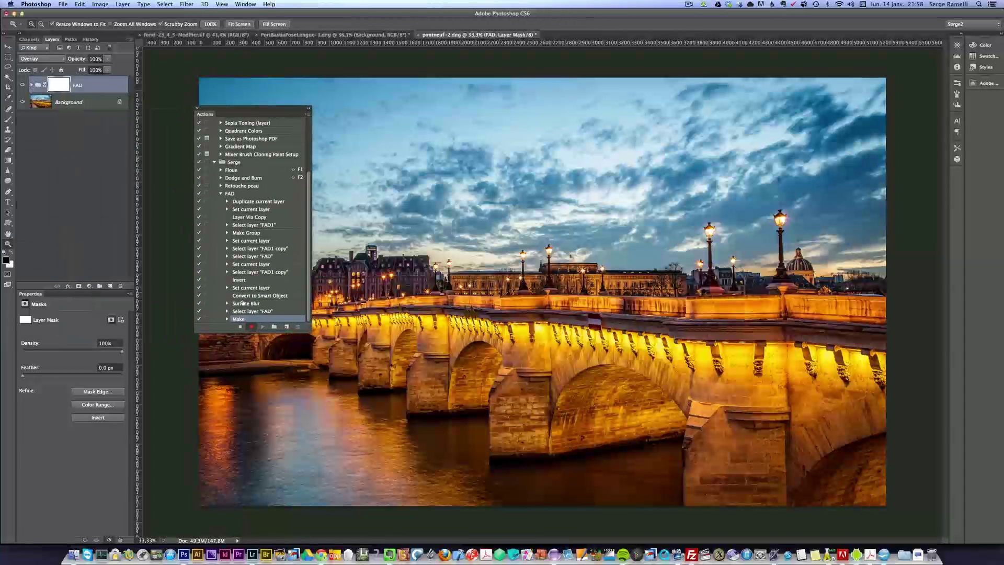
pyautogui.click(240, 327)
# Collapse the FAD action's step list, select the action, and close the Actions panel.
pyautogui.moveTo(269, 110); pyautogui.dragTo(293, 115)
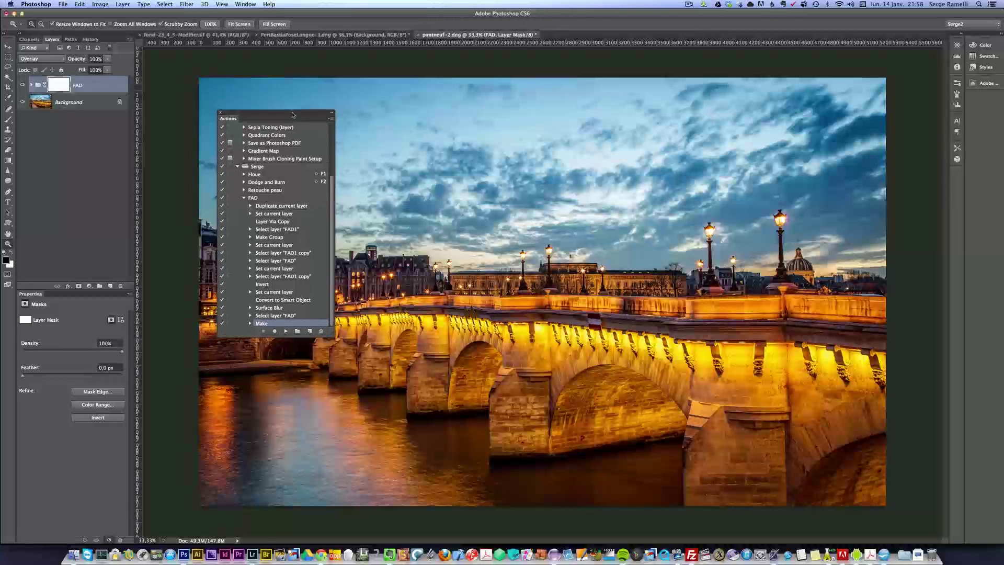
pyautogui.click(243, 198)
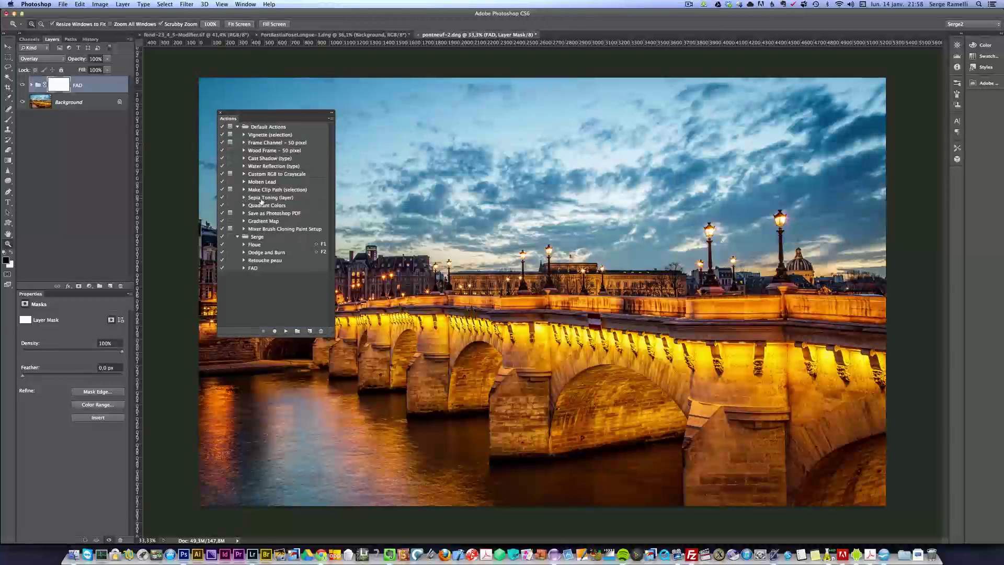
pyautogui.click(258, 268)
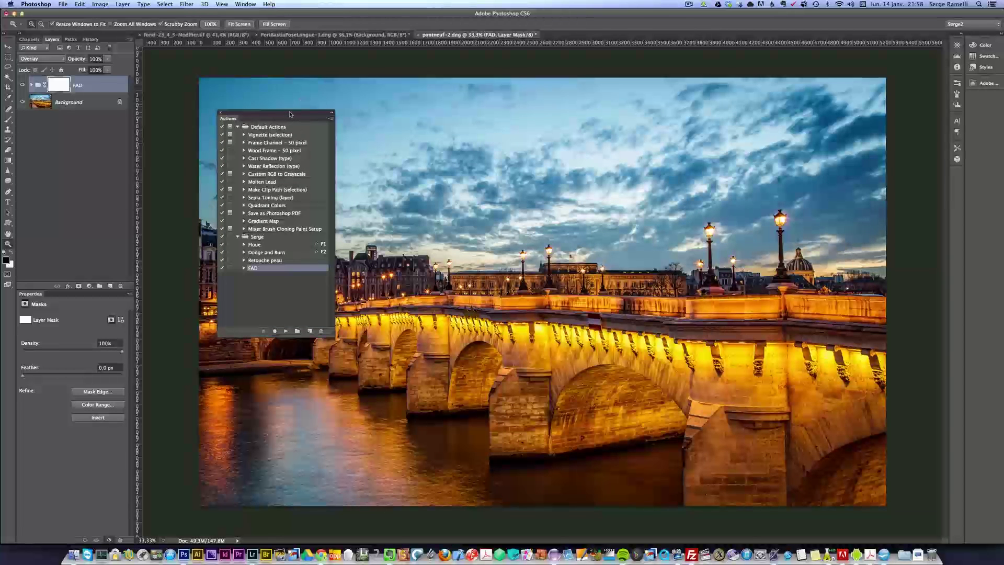
pyautogui.moveTo(290, 114); pyautogui.dragTo(182, 92)
pyautogui.hotkey('alt', 'F9')
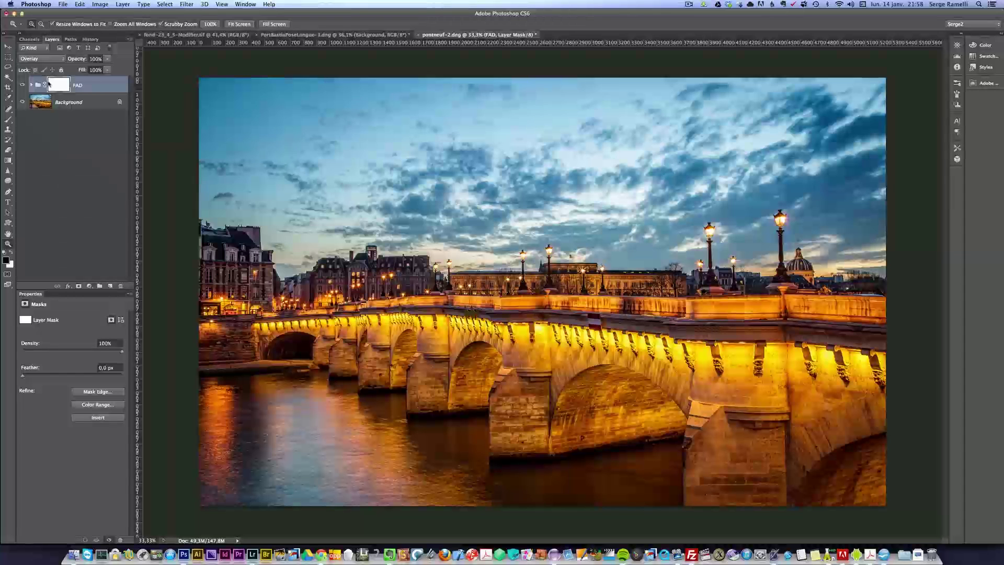
# Paint black across the sky on the FAD group's mask with the Brush, toggling the group to compare.
pyautogui.click(23, 85)
pyautogui.press('b')
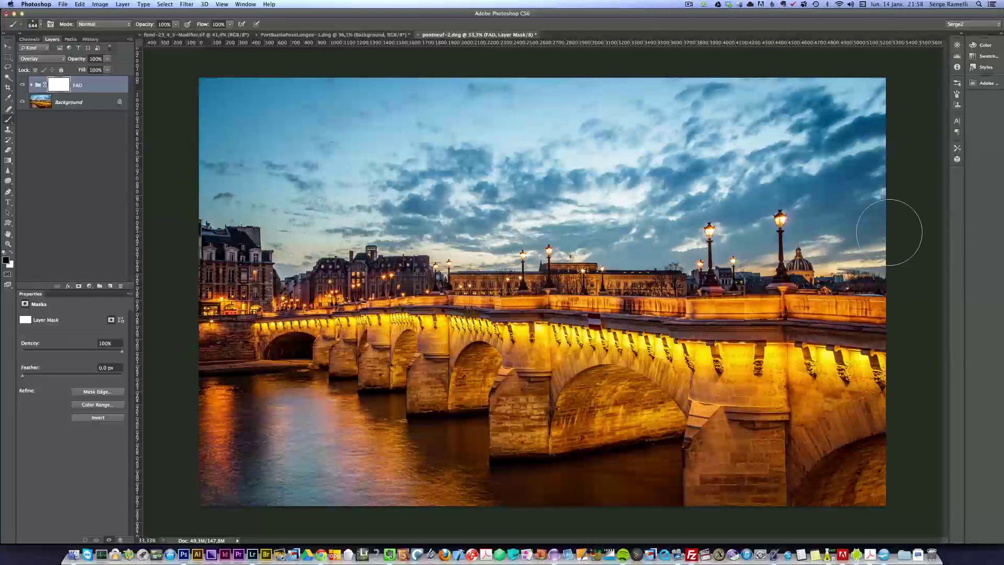
pyautogui.moveTo(605, 82); pyautogui.dragTo(231, 101)
pyautogui.click(22, 86)
pyautogui.click(23, 85)
# Play the FAD action on the PortBastiaPoseLongue lighthouse photo and collapse the resulting FAD group.
pyautogui.click(325, 35)
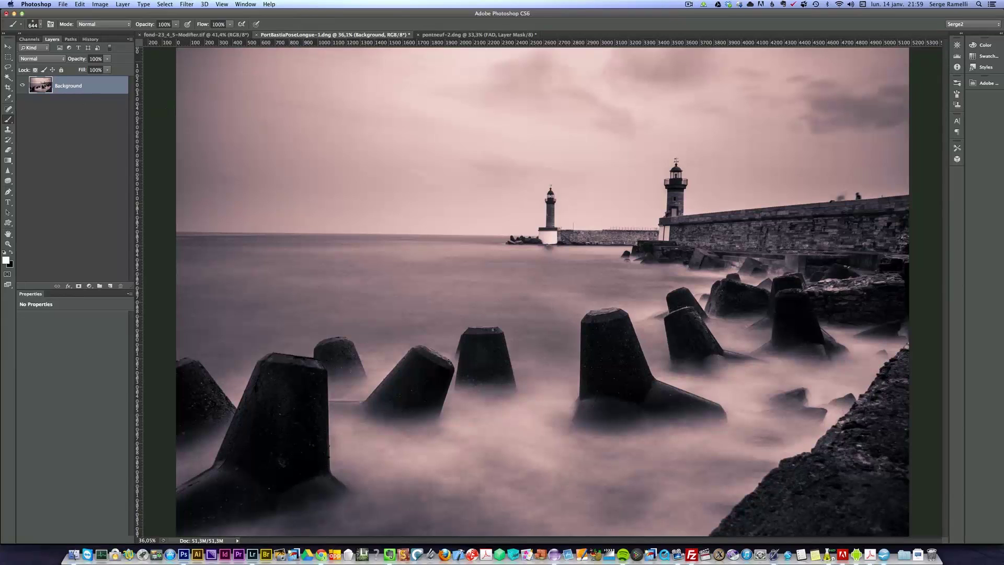
pyautogui.hotkey('alt', 'F9')
pyautogui.moveTo(244, 83); pyautogui.dragTo(293, 87)
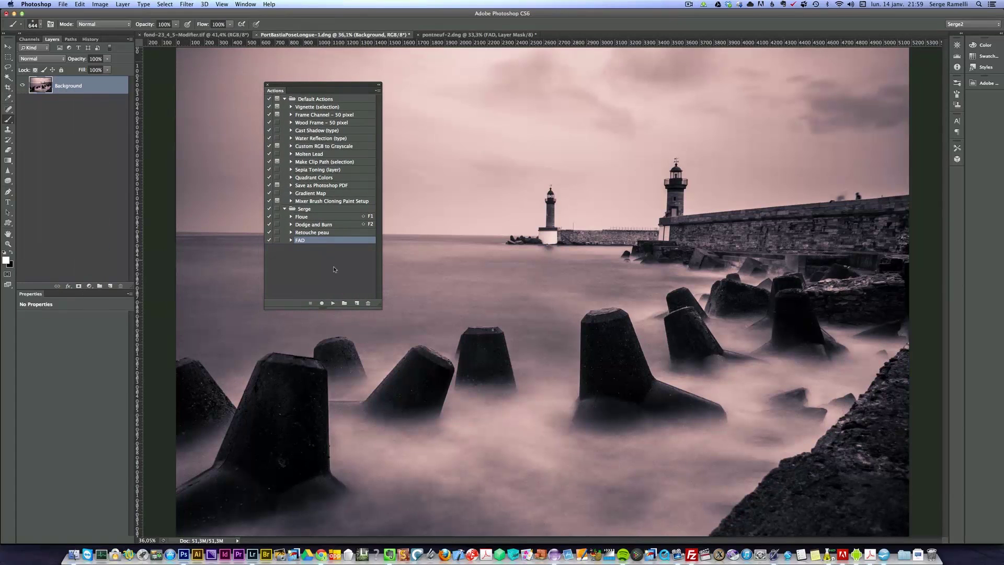
pyautogui.click(334, 303)
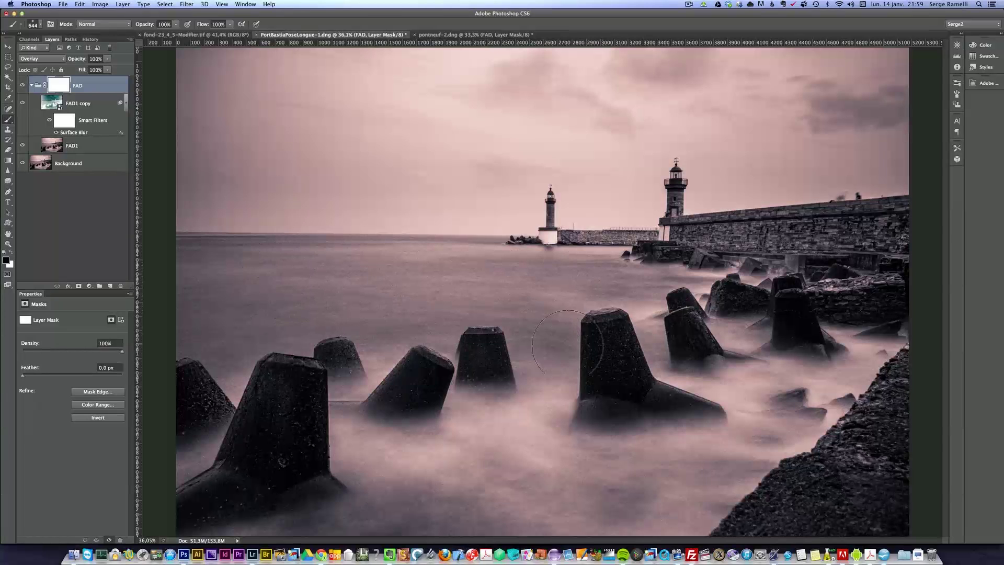
pyautogui.click(32, 85)
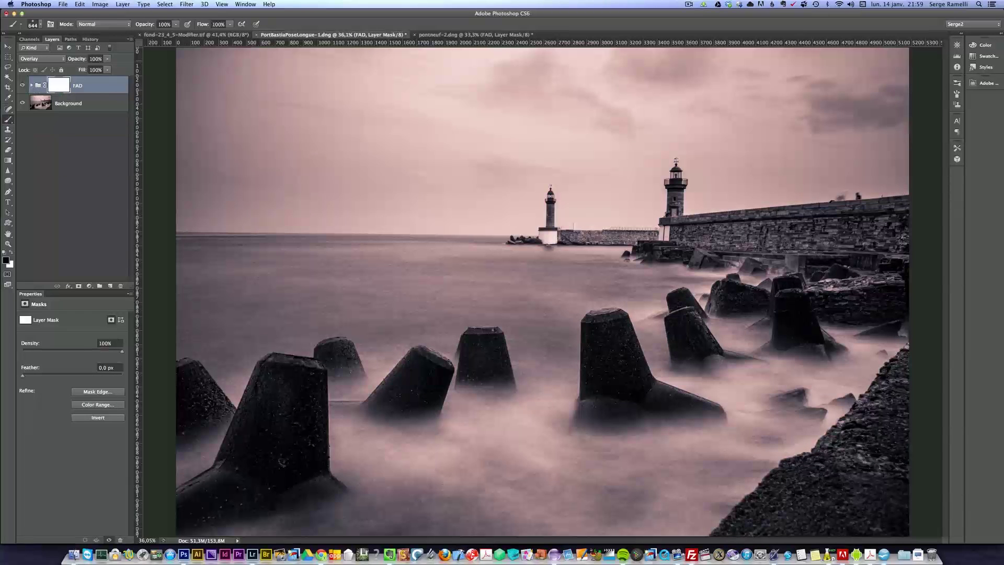
# Apply the FAD action to fond-23_4_5-Modifier.tif and toggle the FAD group's visibility to compare.
pyautogui.click(208, 35)
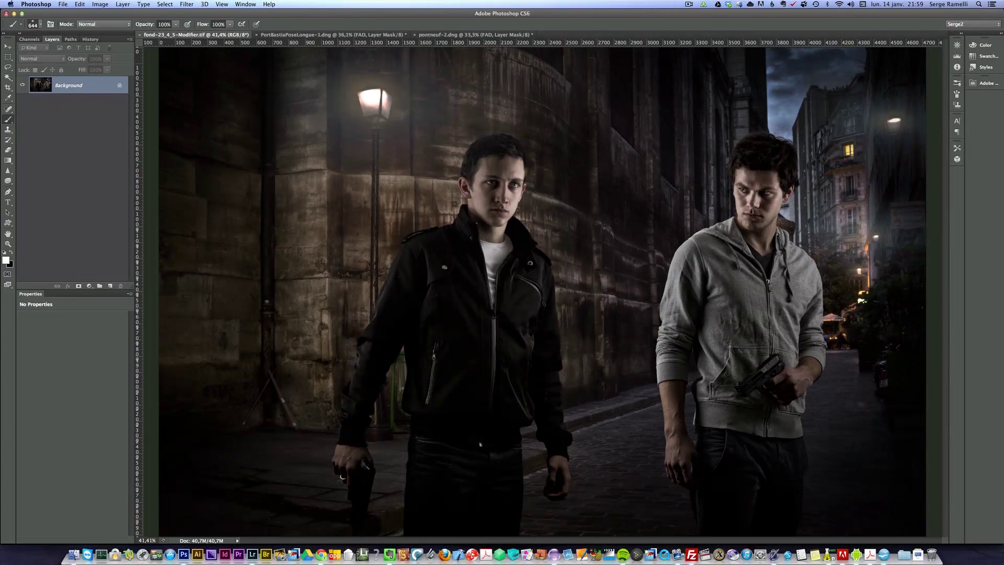
pyautogui.hotkey('alt', 'F9')
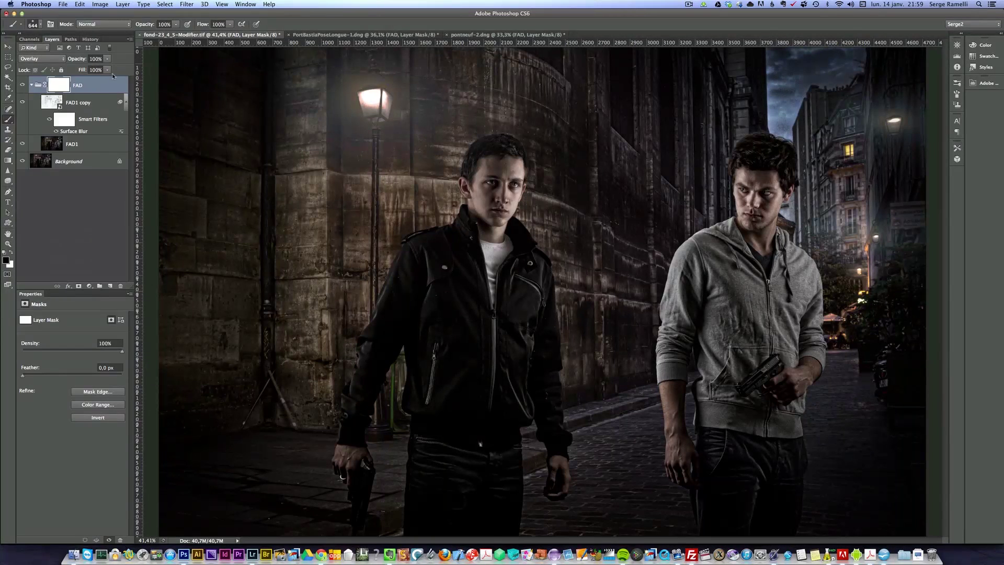
pyautogui.click(22, 84)
pyautogui.click(22, 85)
pyautogui.click(22, 85)
pyautogui.click(22, 85)
# Set the FAD group to 87% opacity, review FAD1 copy's Surface Blur, and rasterize FAD1 copy.
pyautogui.moveTo(81, 60); pyautogui.dragTo(85, 127)
pyautogui.doubleClick(80, 131)
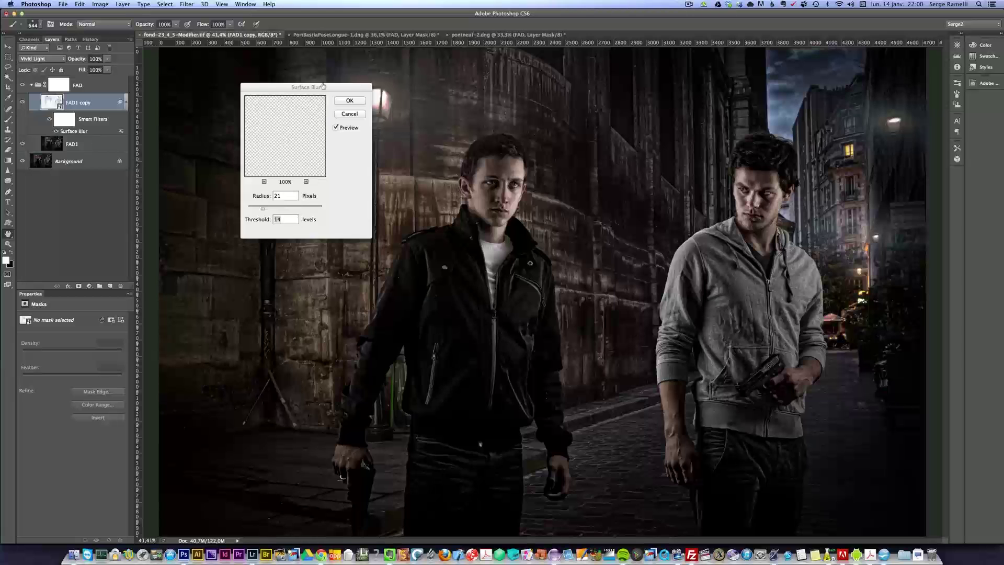
pyautogui.click(349, 101)
pyautogui.press('b')
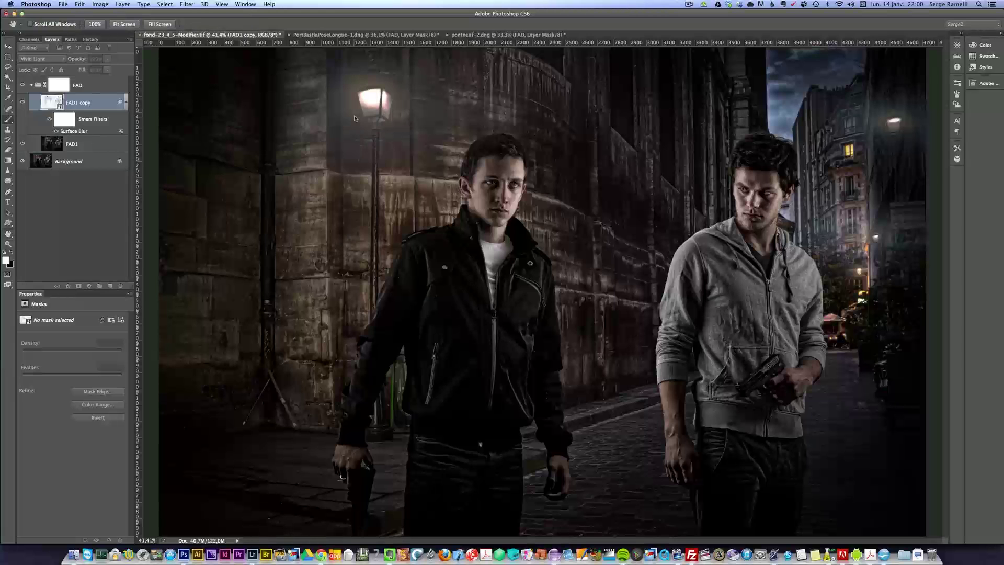
pyautogui.click(353, 115)
pyautogui.click(561, 184)
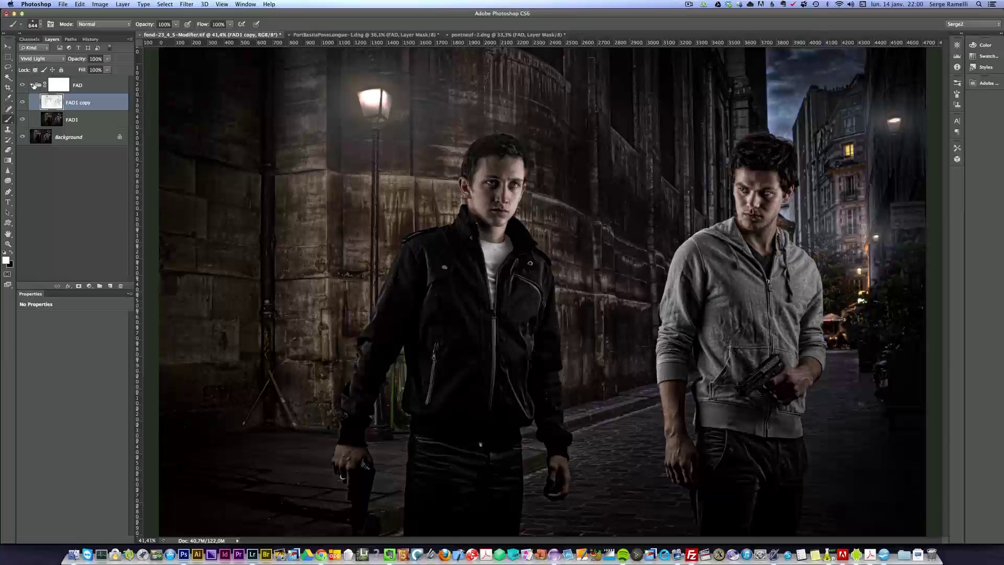
pyautogui.click(33, 85)
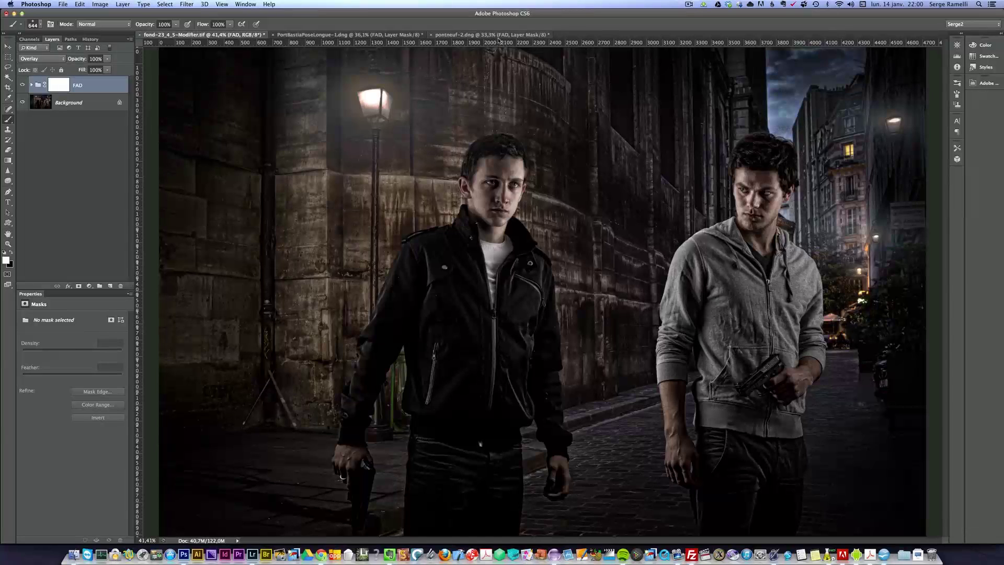
# Scroll through Serge Ramelli's Tutorial Apps page, with its Limited Offer banner and training packages.
pyautogui.click(496, 35)
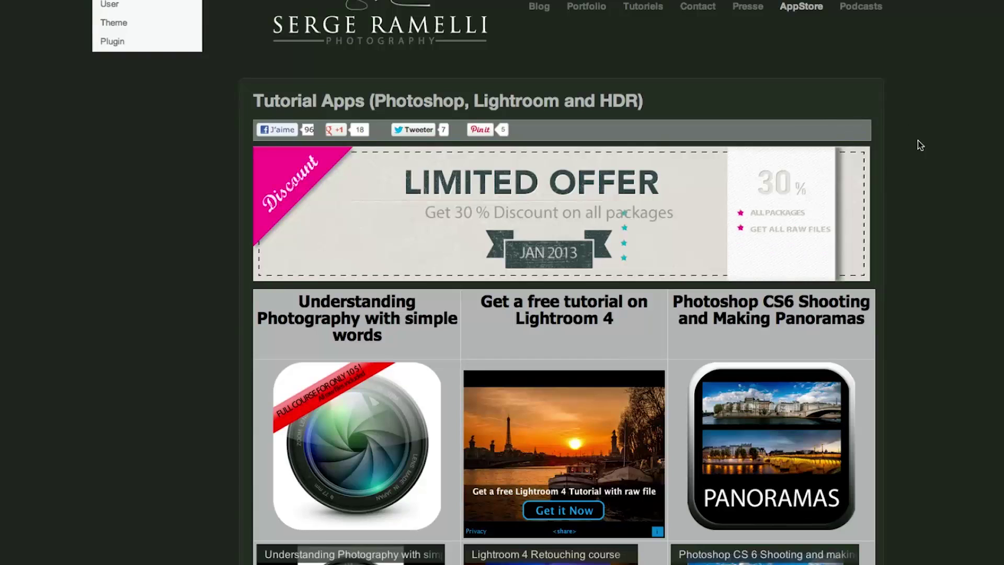
pyautogui.scroll(-6, 936, 143)
pyautogui.scroll(-10, 966, 153)
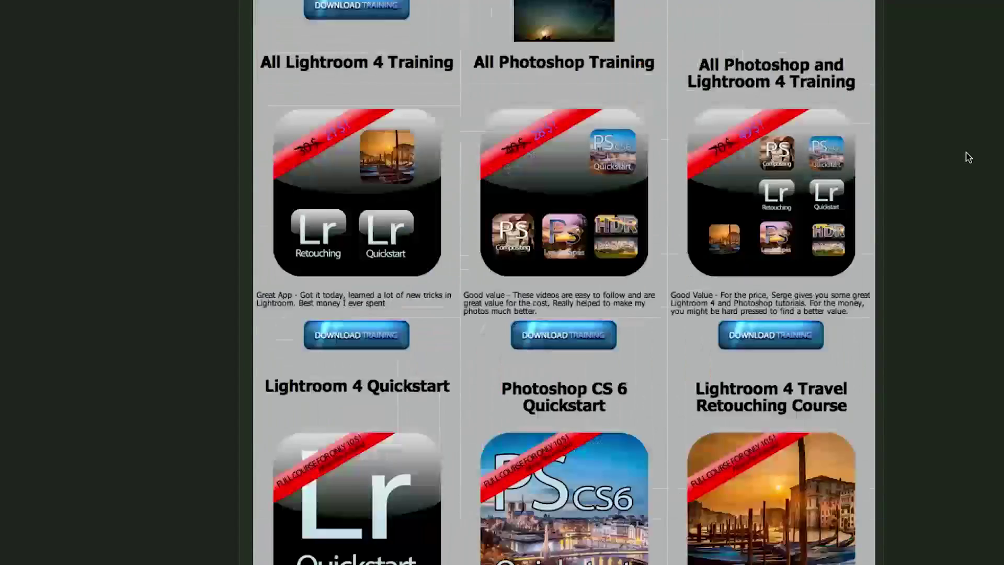
pyautogui.scroll(6, 966, 153)
pyautogui.scroll(8, 563, 283)
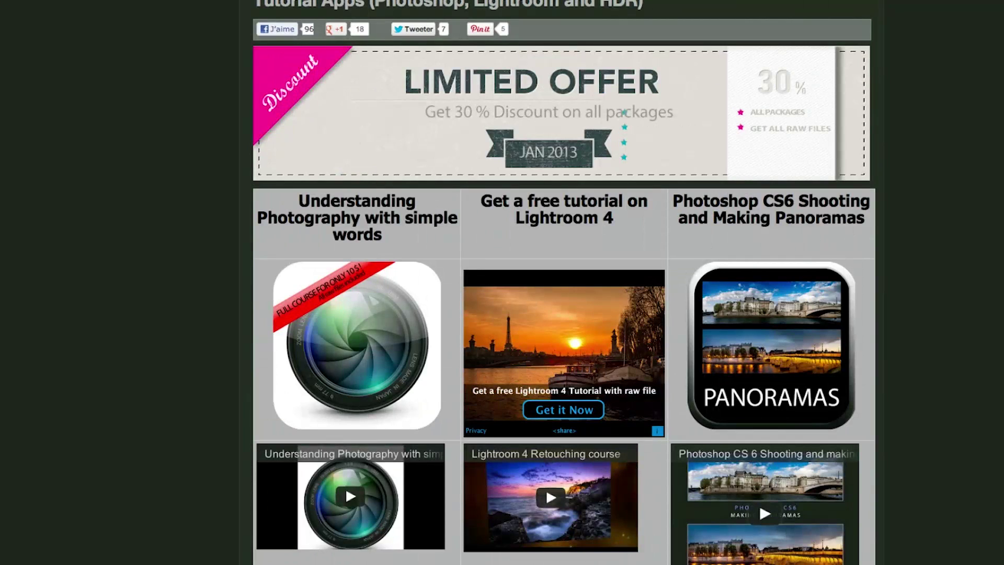
pyautogui.scroll(-4, 563, 282)
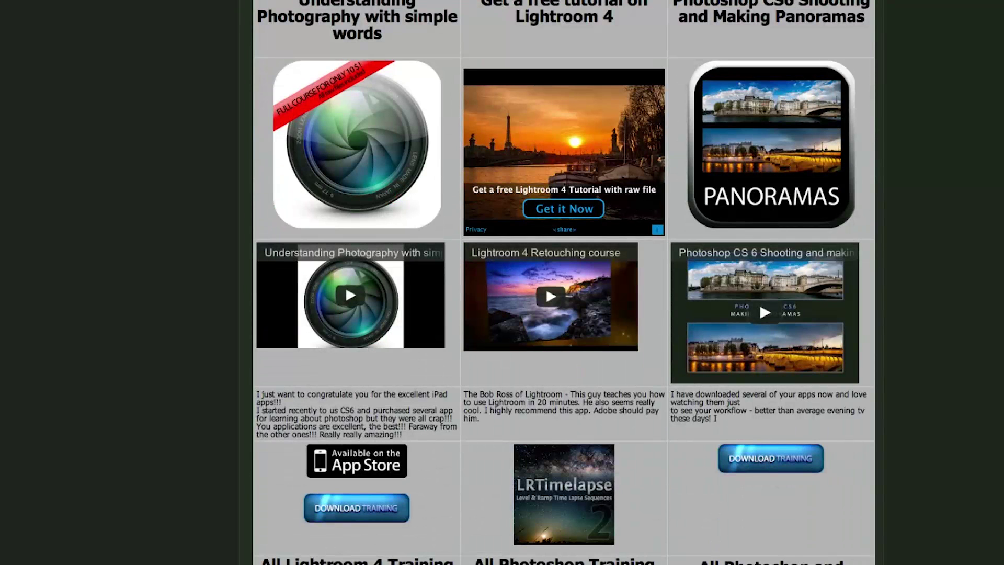
pyautogui.scroll(-4, 564, 282)
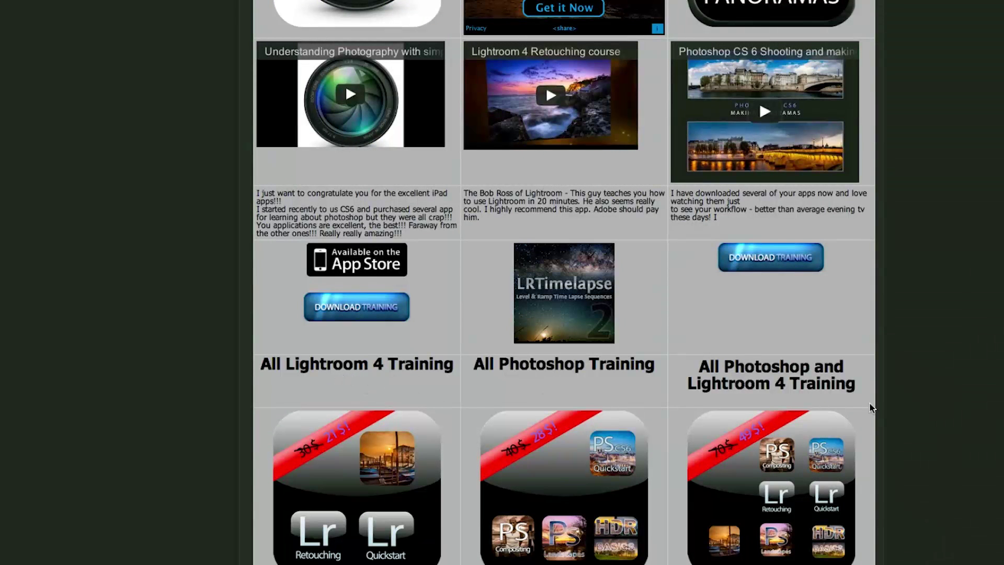
pyautogui.scroll(8, 950, 395)
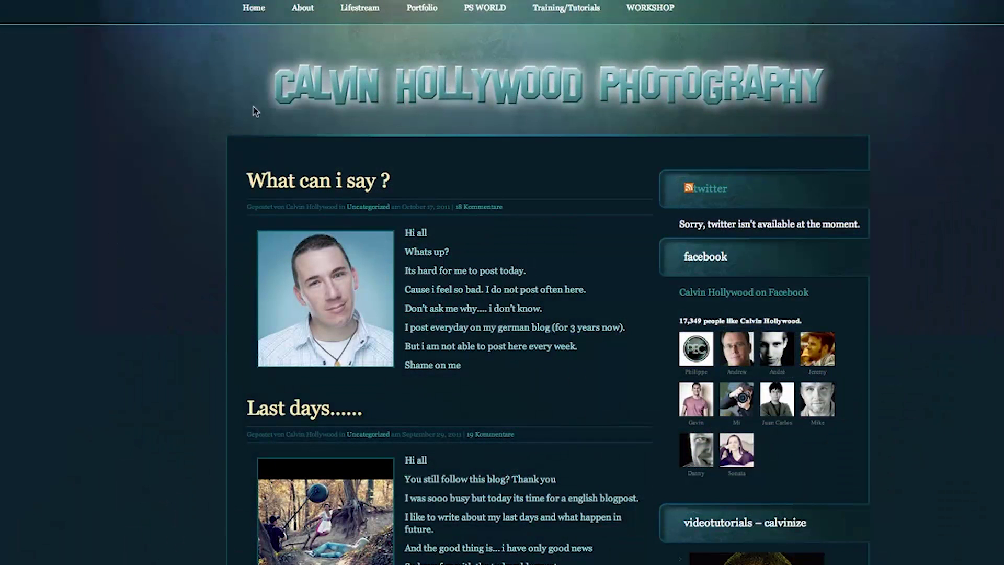
# Go to Calvin Hollywood's Training/Tutorials page and scroll to the Calvinize workshop description.
pyautogui.click(561, 14)
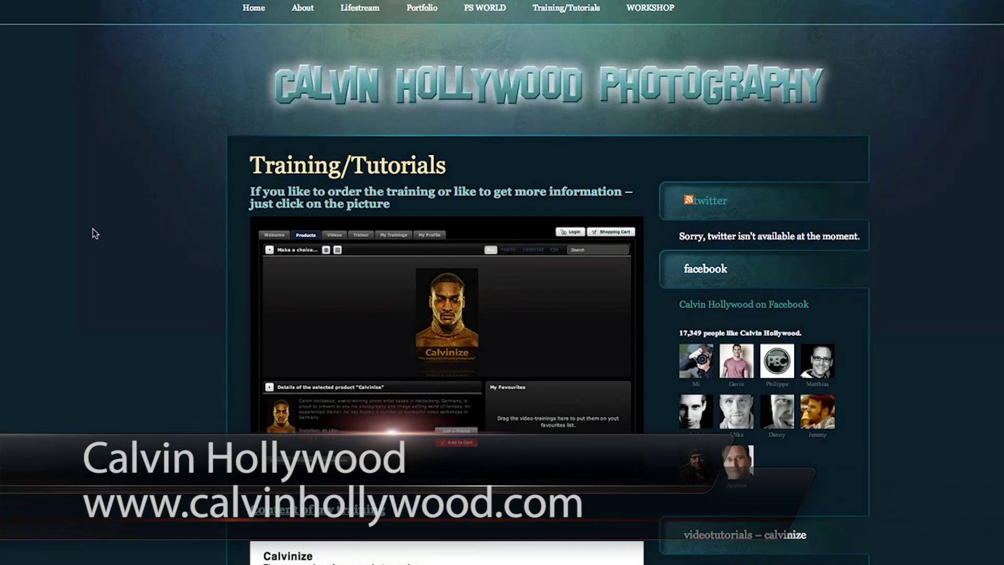
pyautogui.scroll(-10, 93, 228)
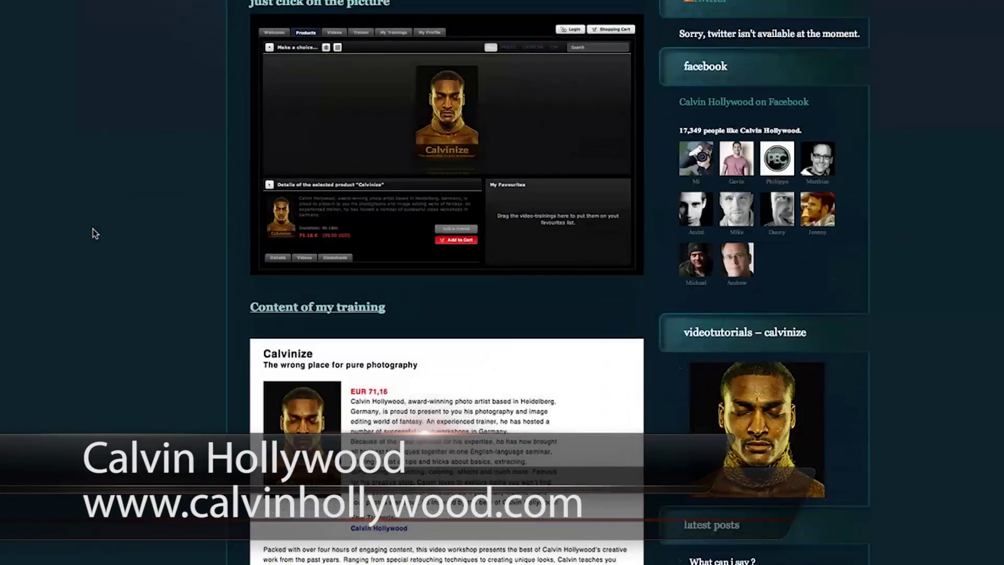